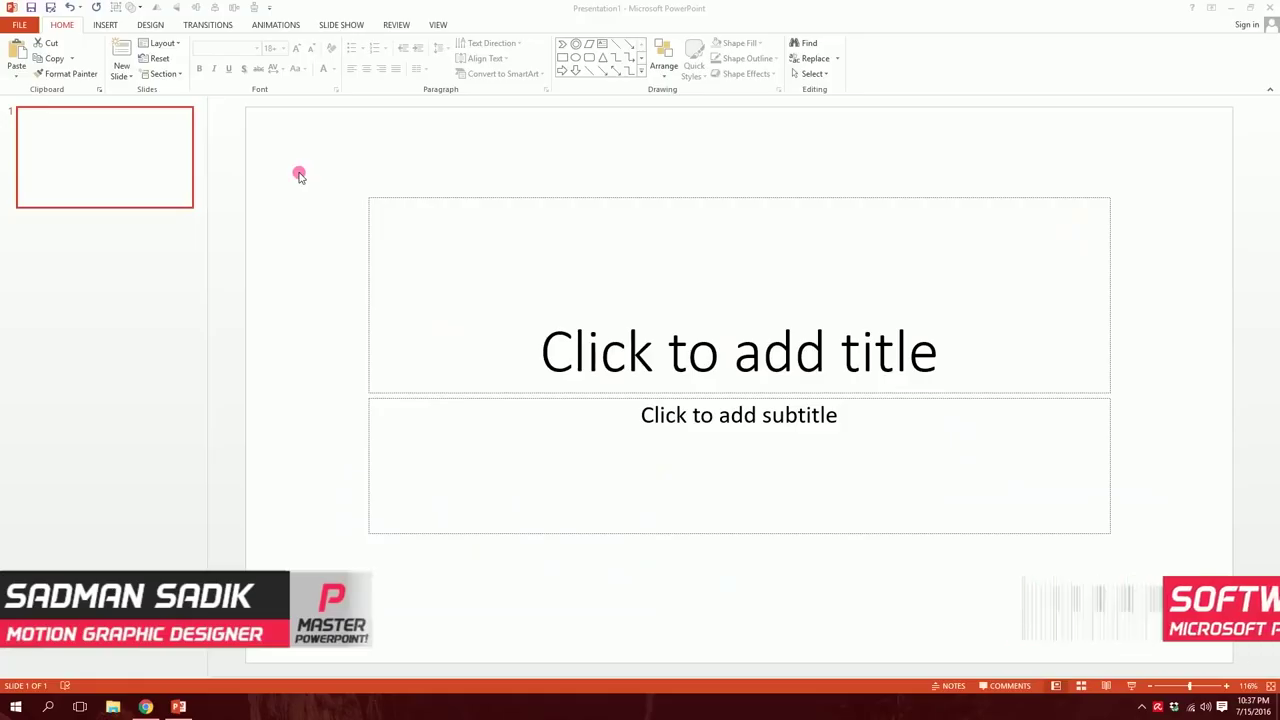
- Select both the title and subtitle placeholders and delete them
drag(317, 162, 1145, 580)
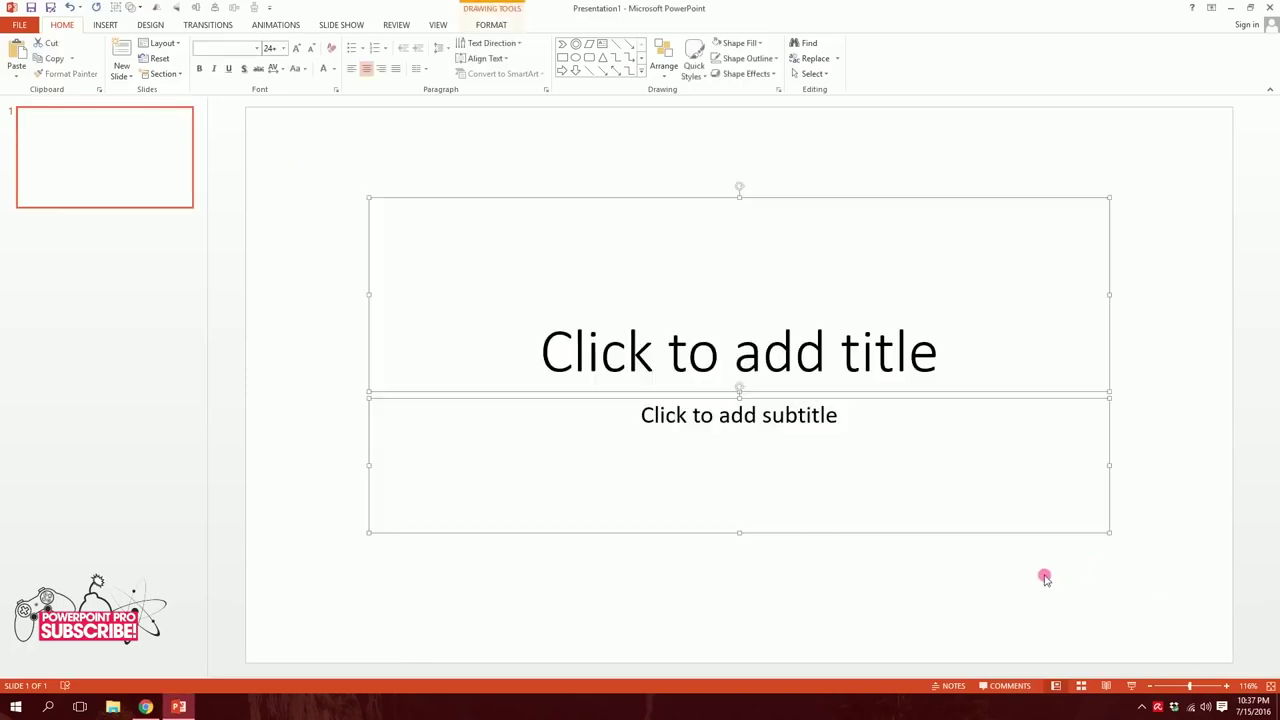
key(Delete)
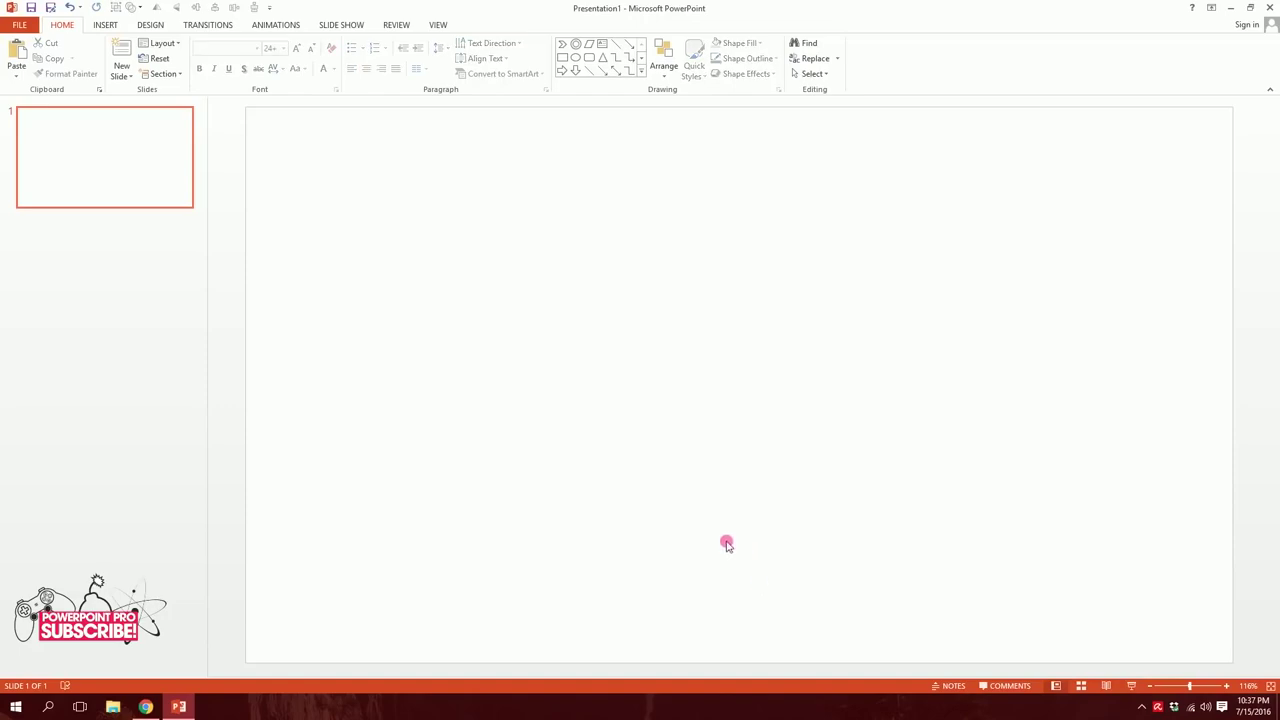
- Insert the city landscape picture and stretch it to fill the 13.33" × 7.5" slide
click(105, 24)
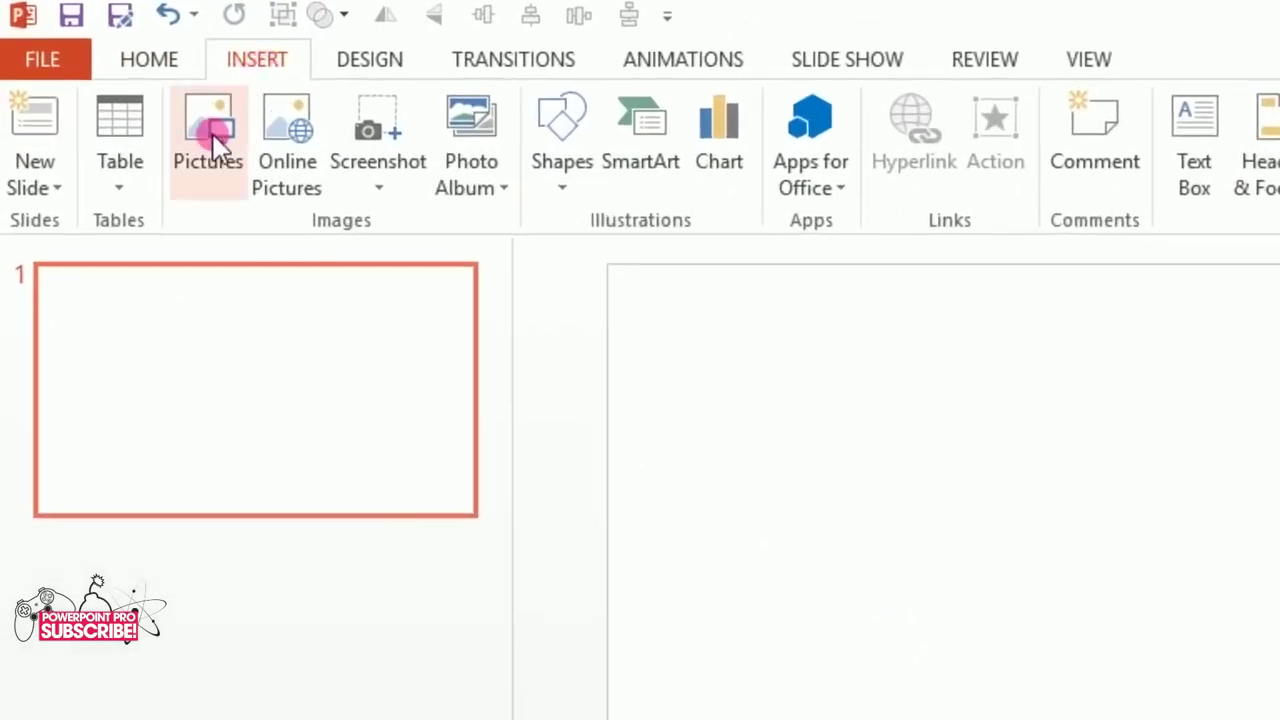
click(214, 142)
click(415, 286)
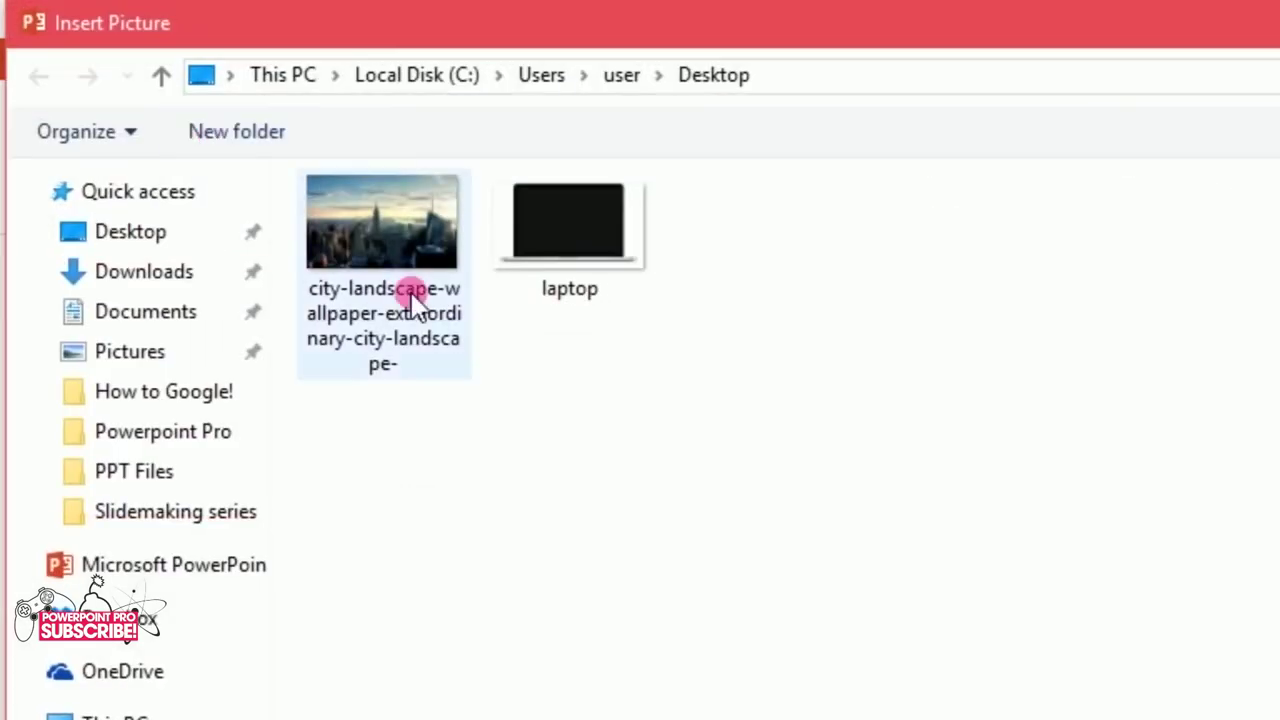
double_click(402, 263)
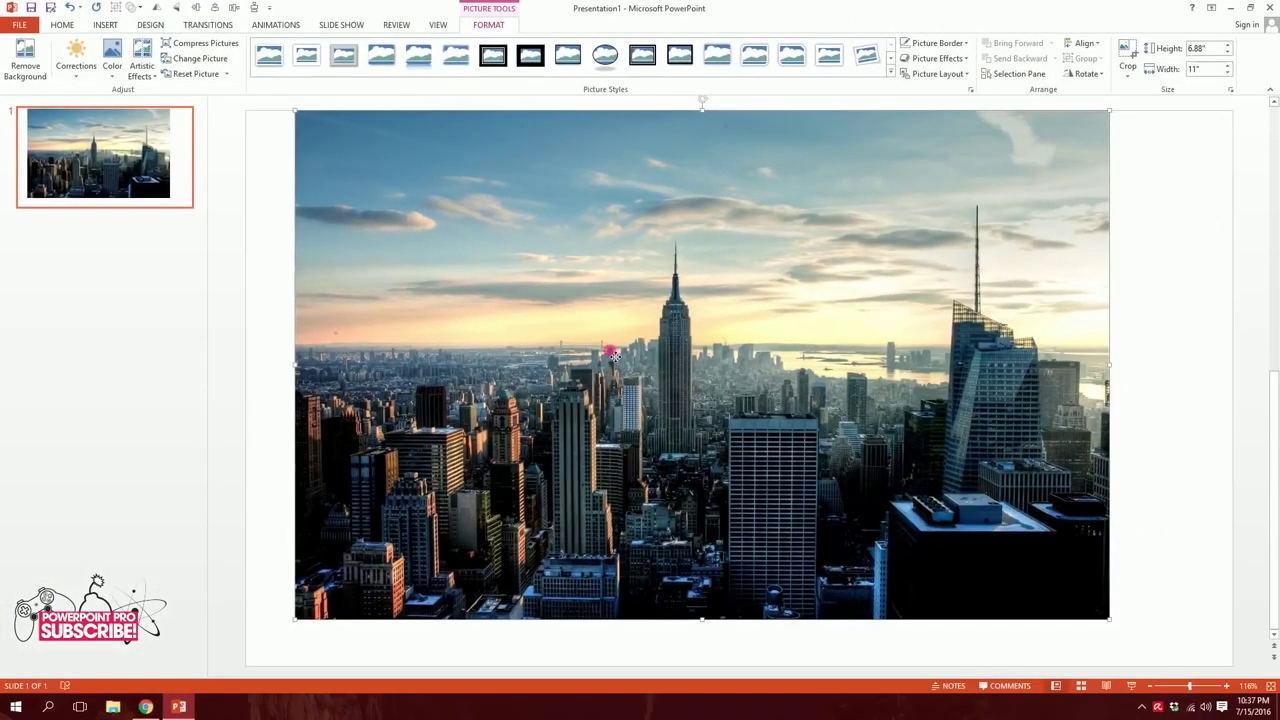
drag(612, 355, 566, 357)
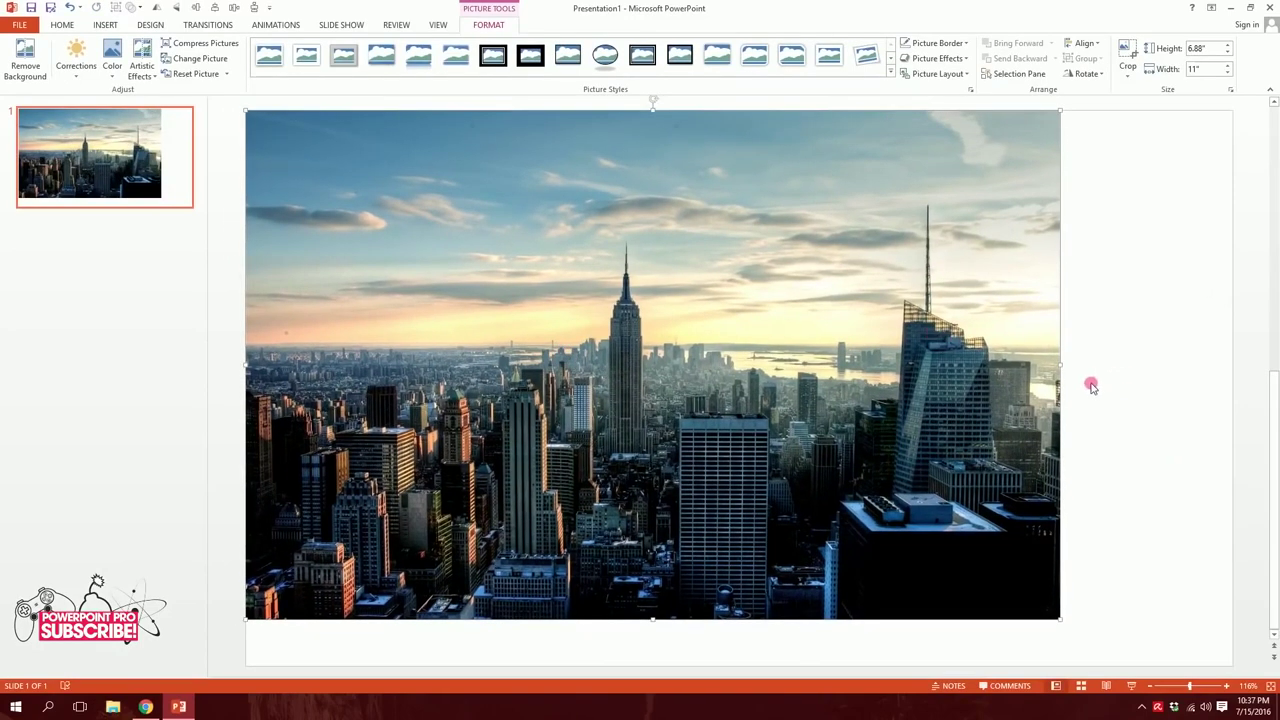
drag(1064, 373, 1233, 365)
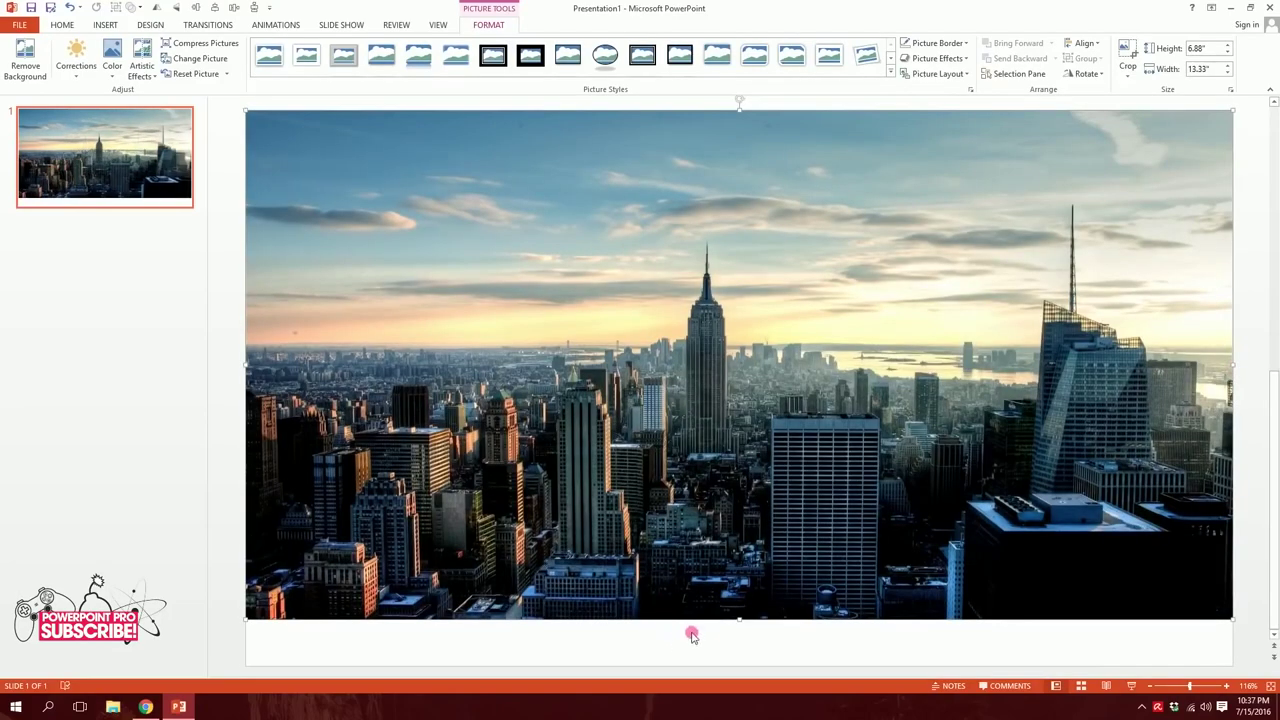
drag(740, 619, 739, 663)
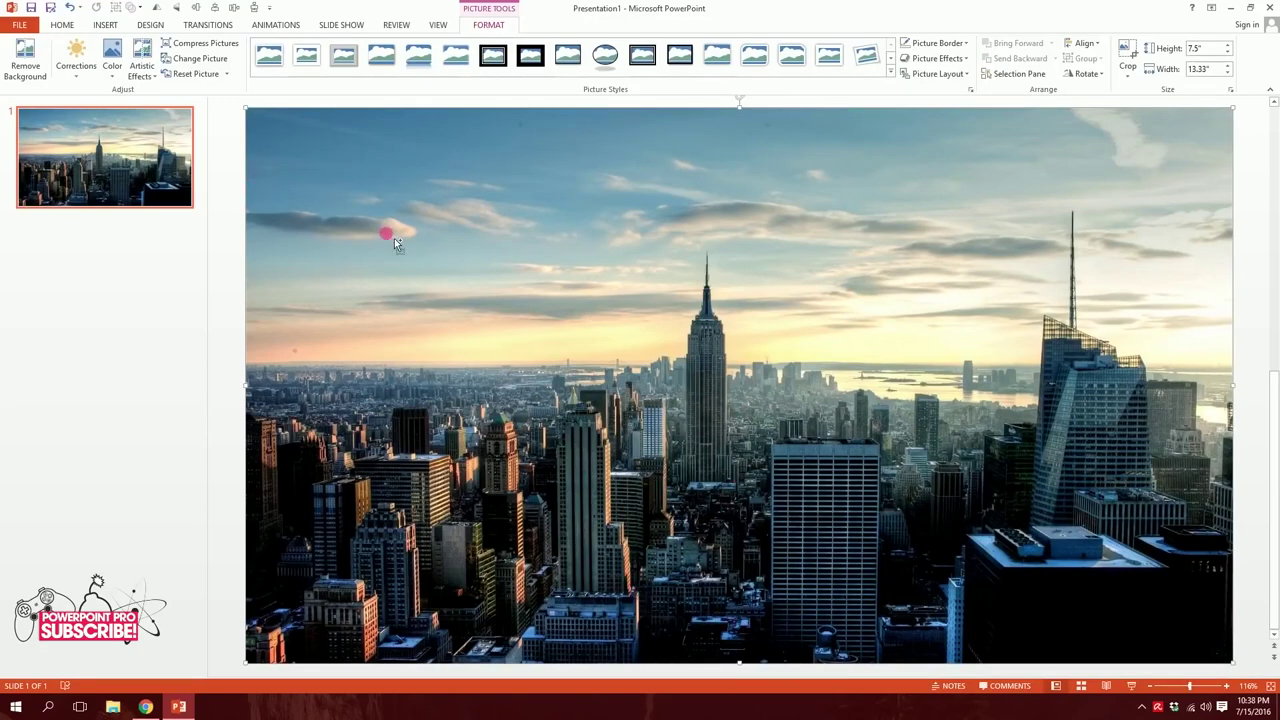
- Duplicate the city photo and set the back copy to 0% saturation grayscale
drag(394, 238, 517, 343)
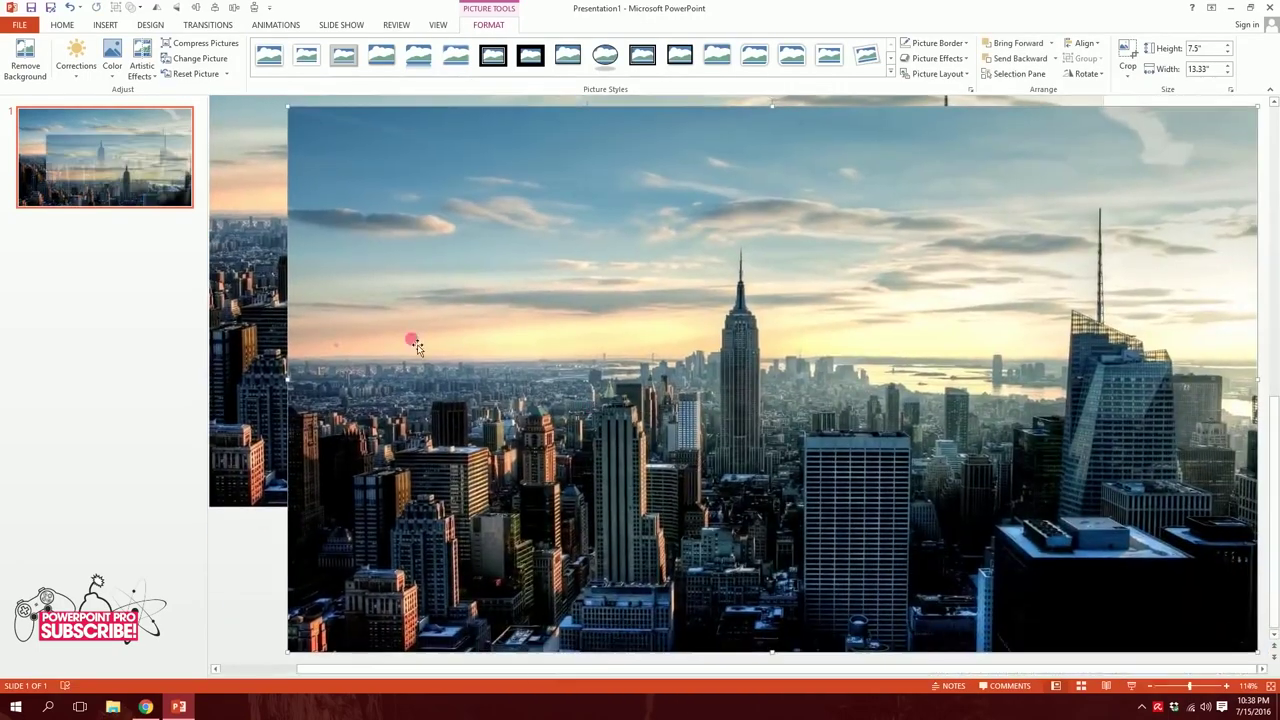
scroll(450, 245, down, 3)
click(557, 170)
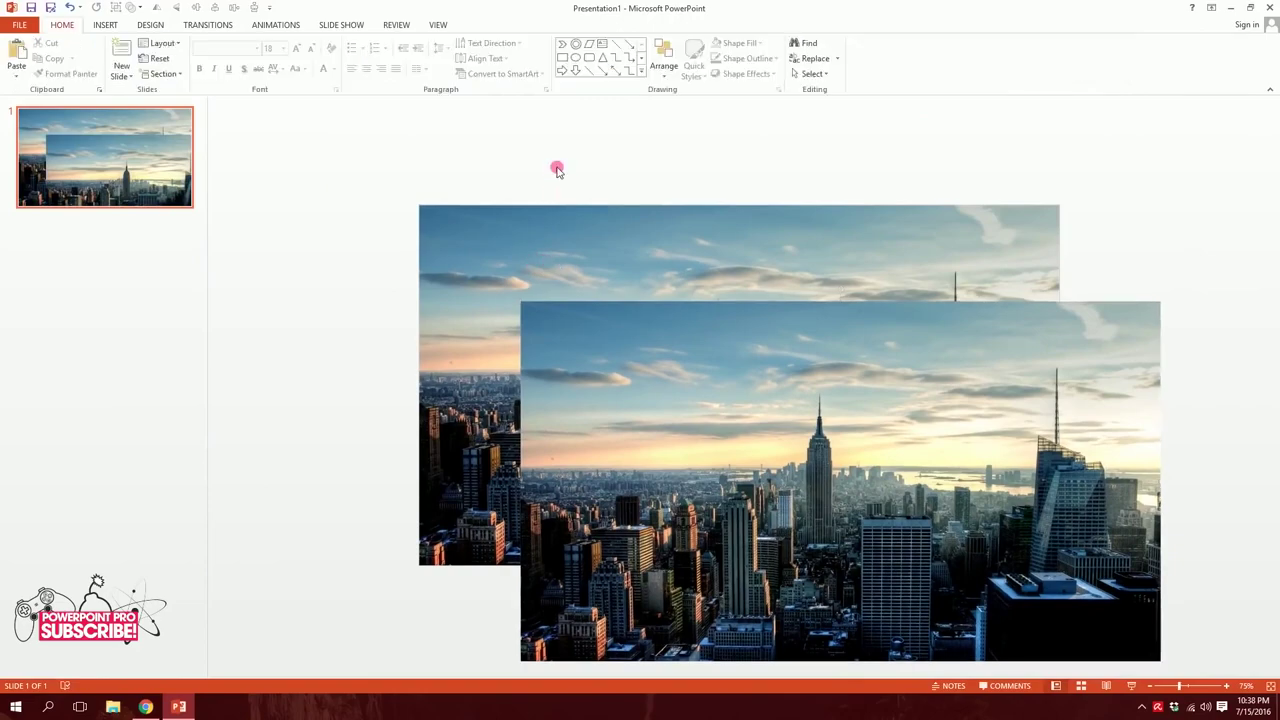
click(475, 232)
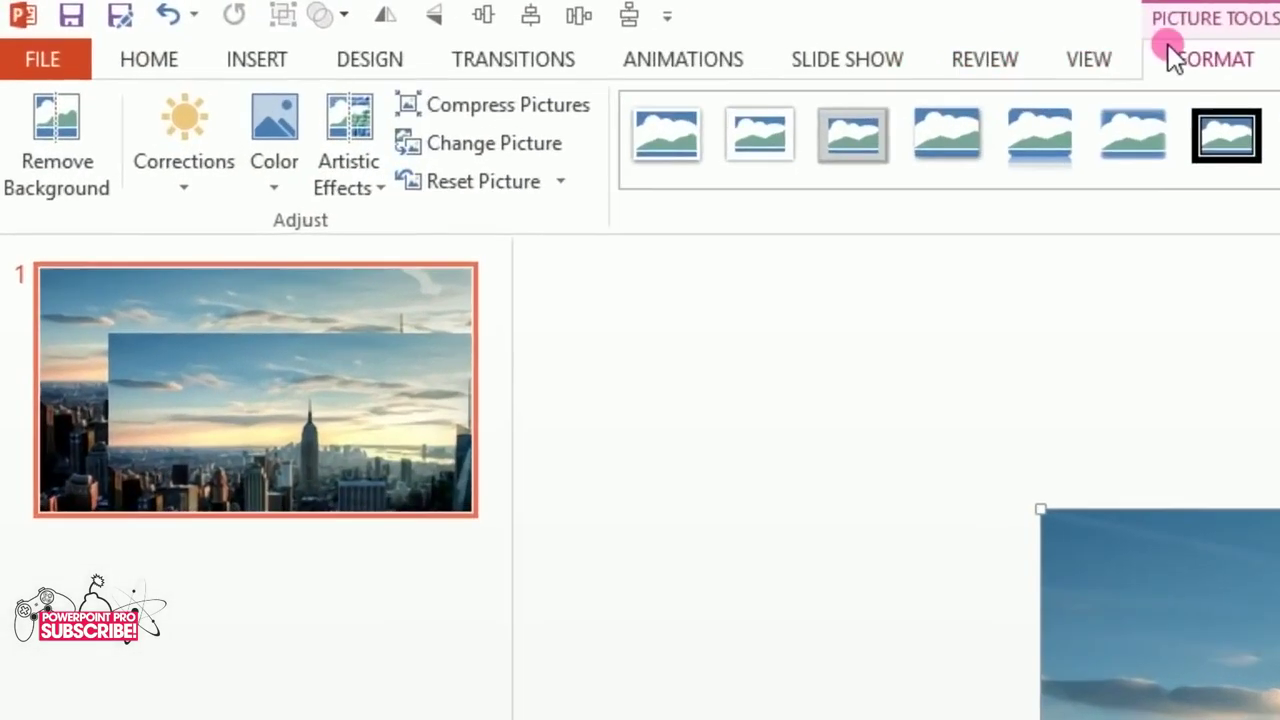
click(268, 192)
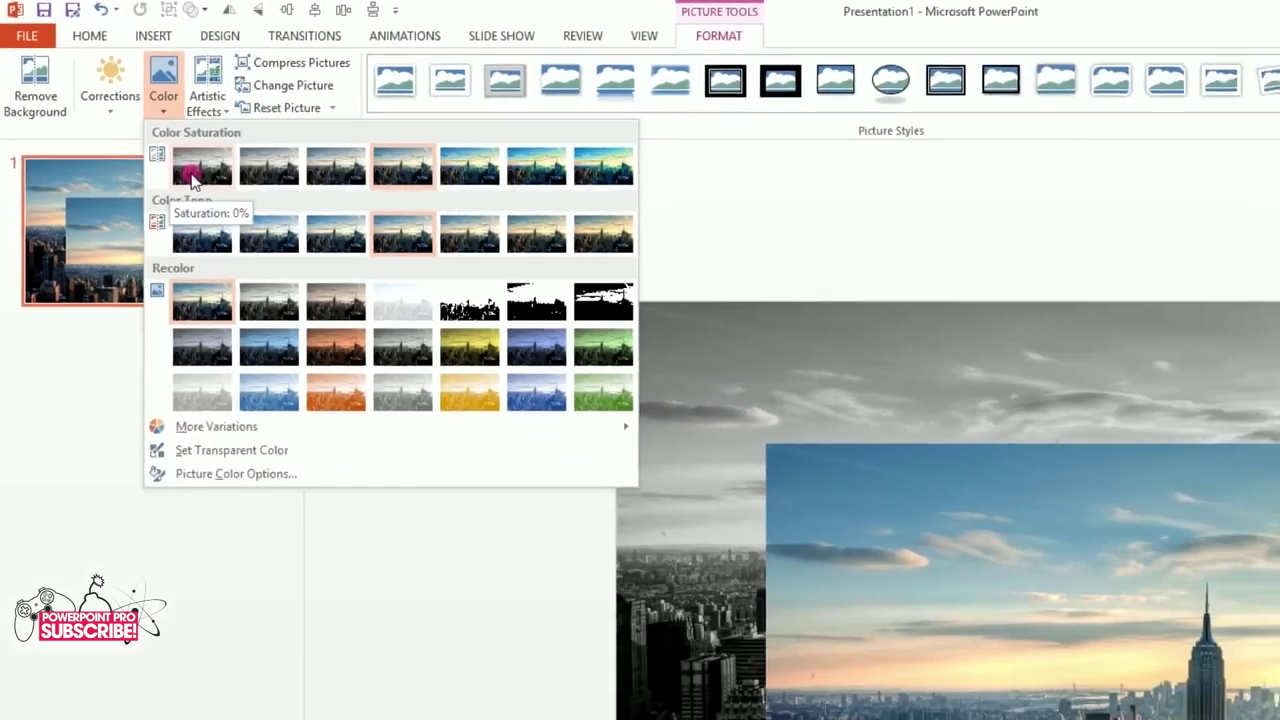
click(320, 300)
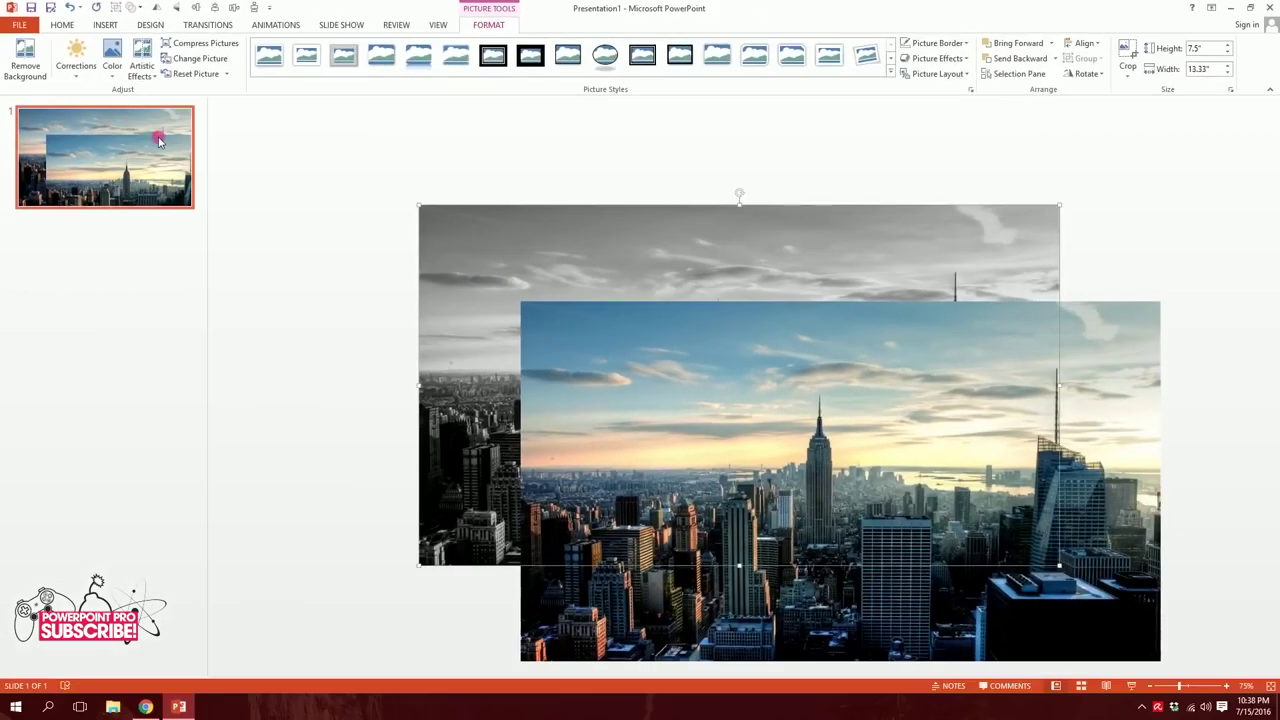
key(Escape)
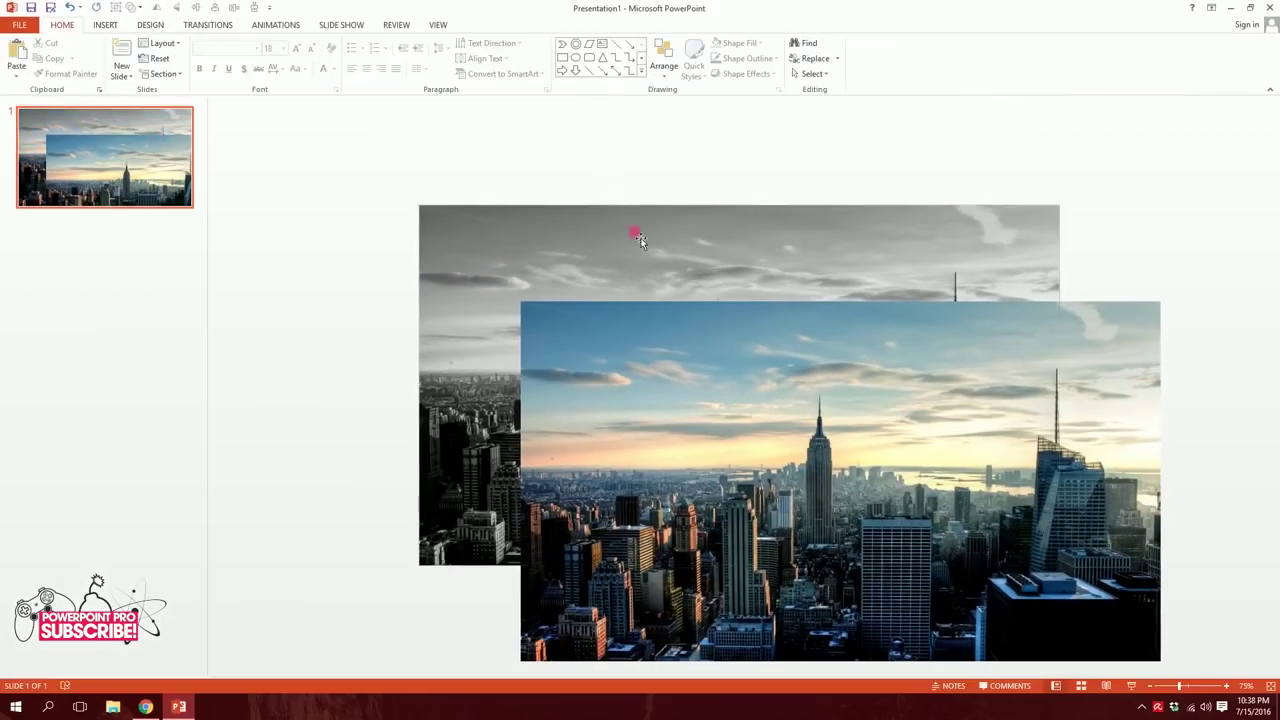
- Move the colour copy back exactly over the grayscale photo
click(964, 457)
drag(957, 567, 856, 468)
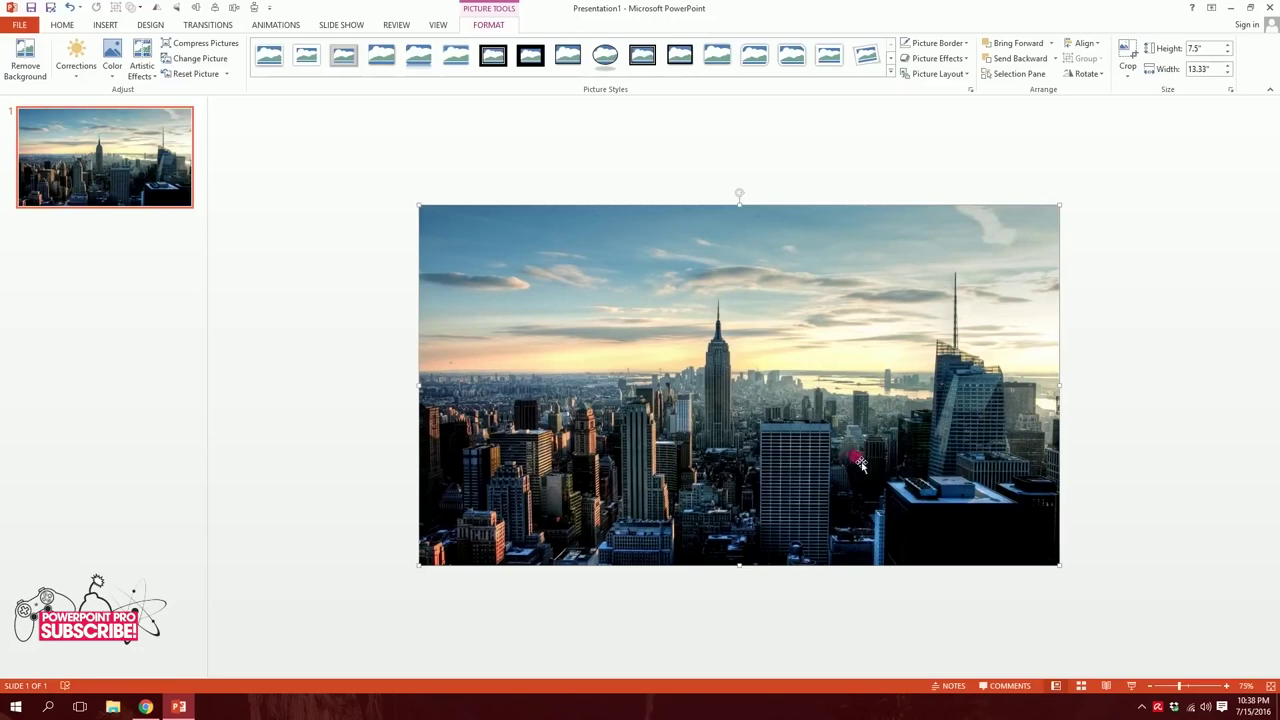
click(469, 141)
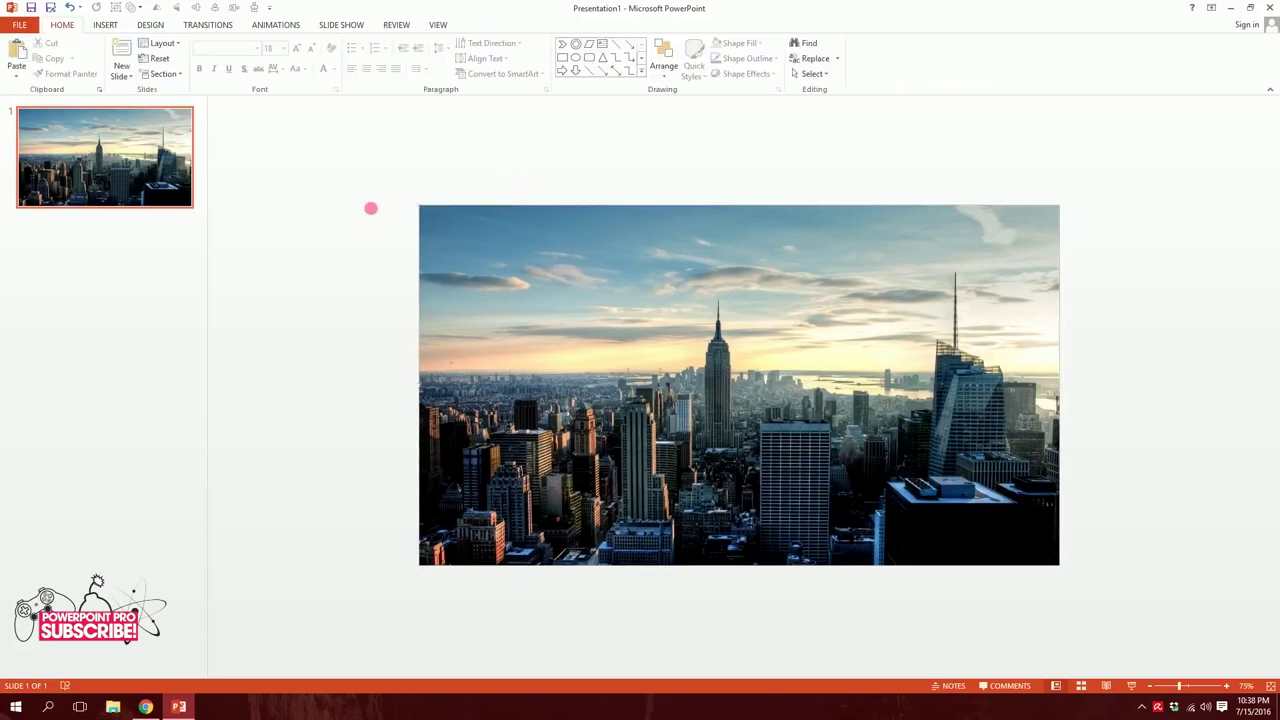
- Insert the laptop picture, shrink it, and rest it right of centre beside the tallest tower
click(106, 25)
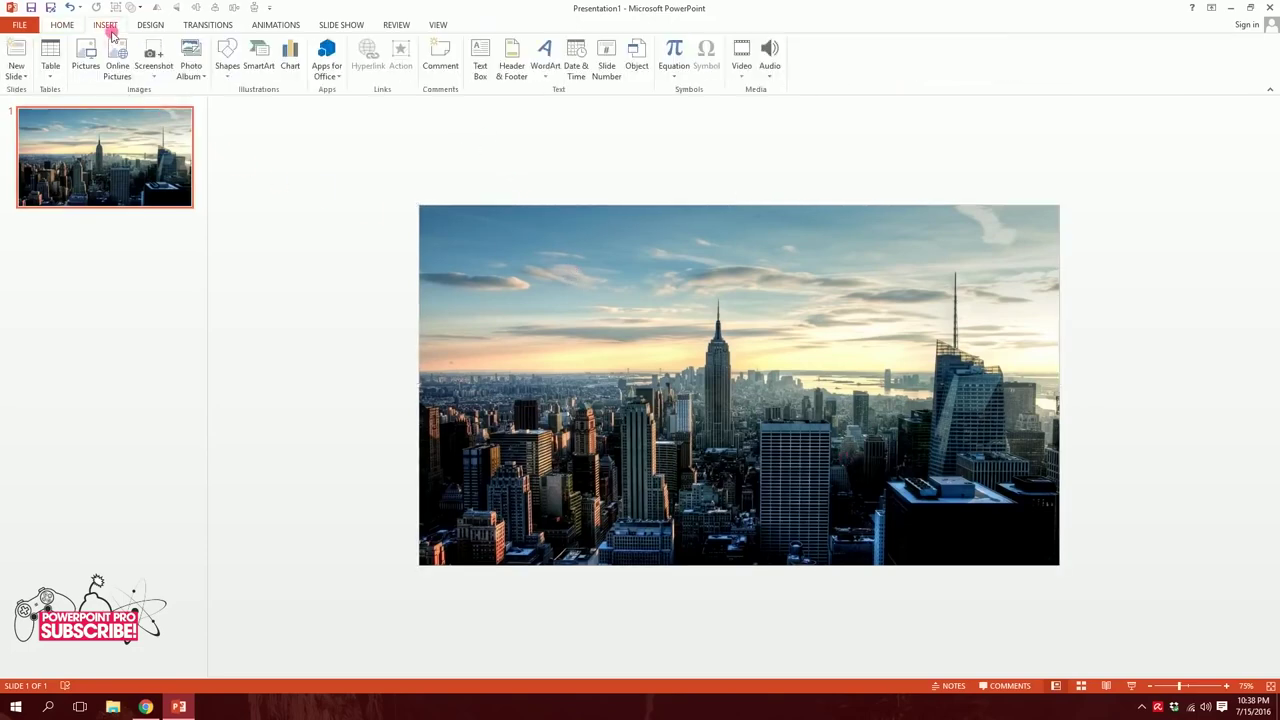
click(76, 70)
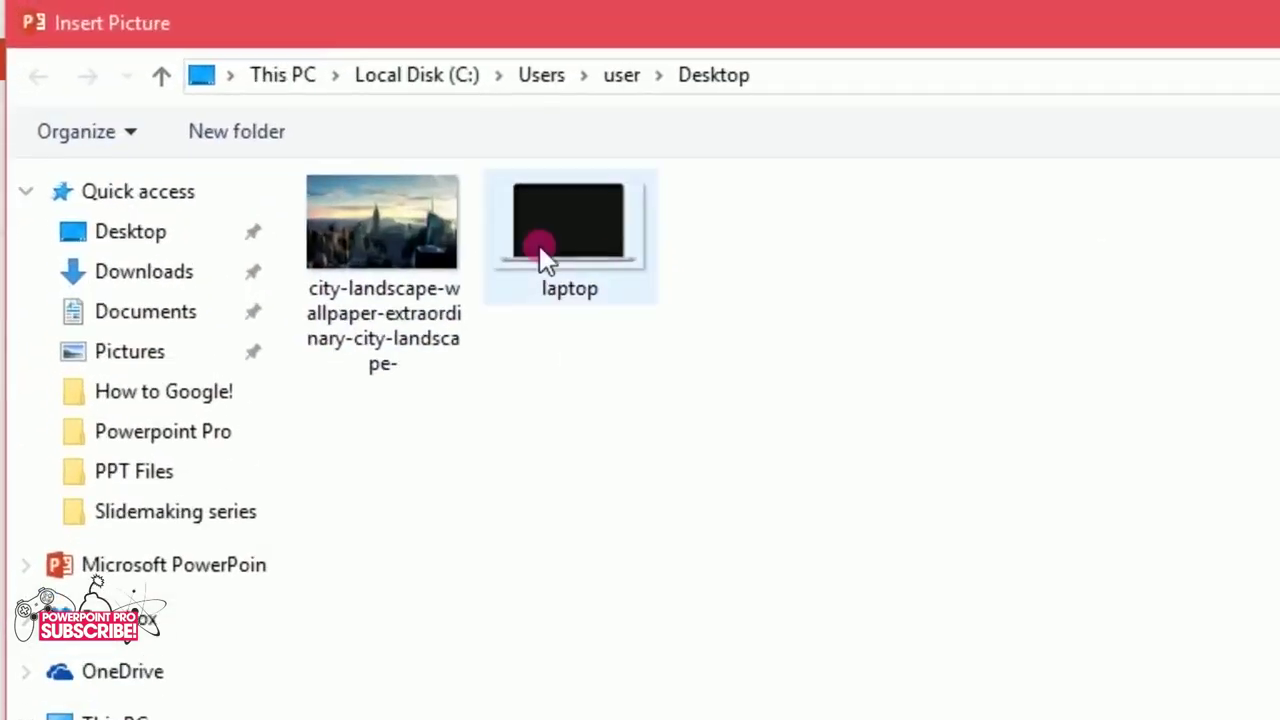
double_click(540, 258)
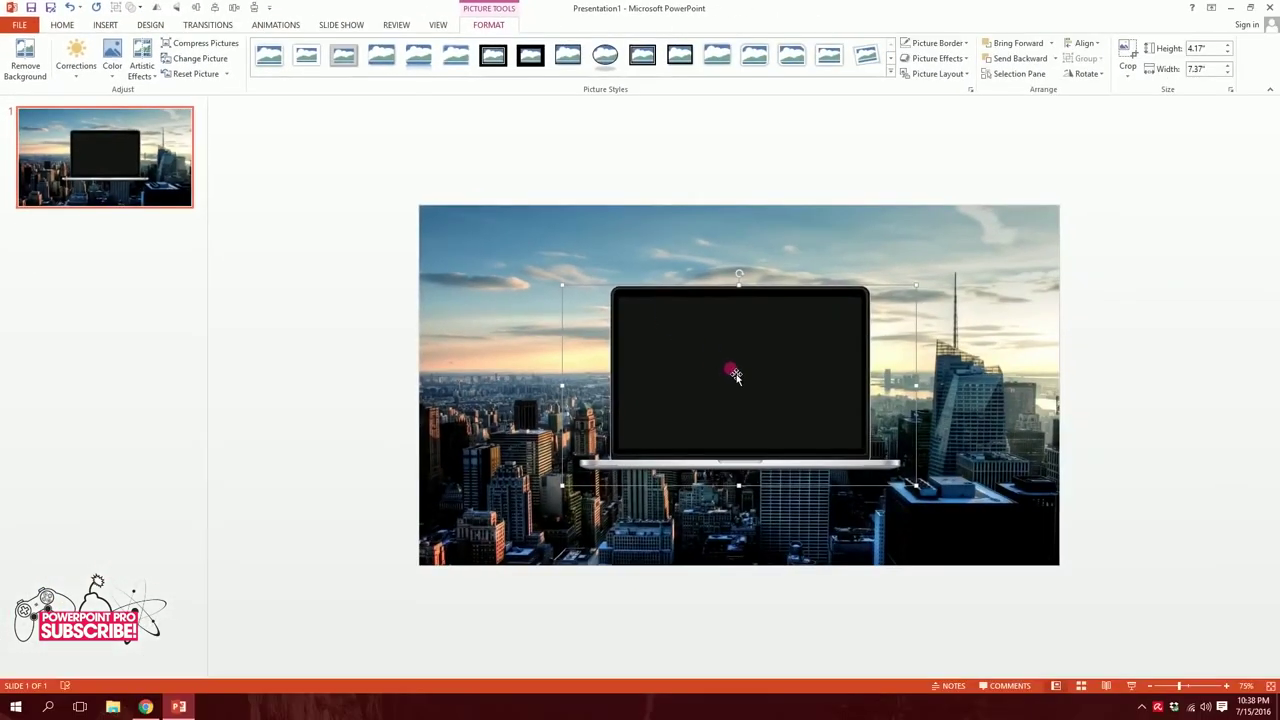
drag(735, 375, 836, 377)
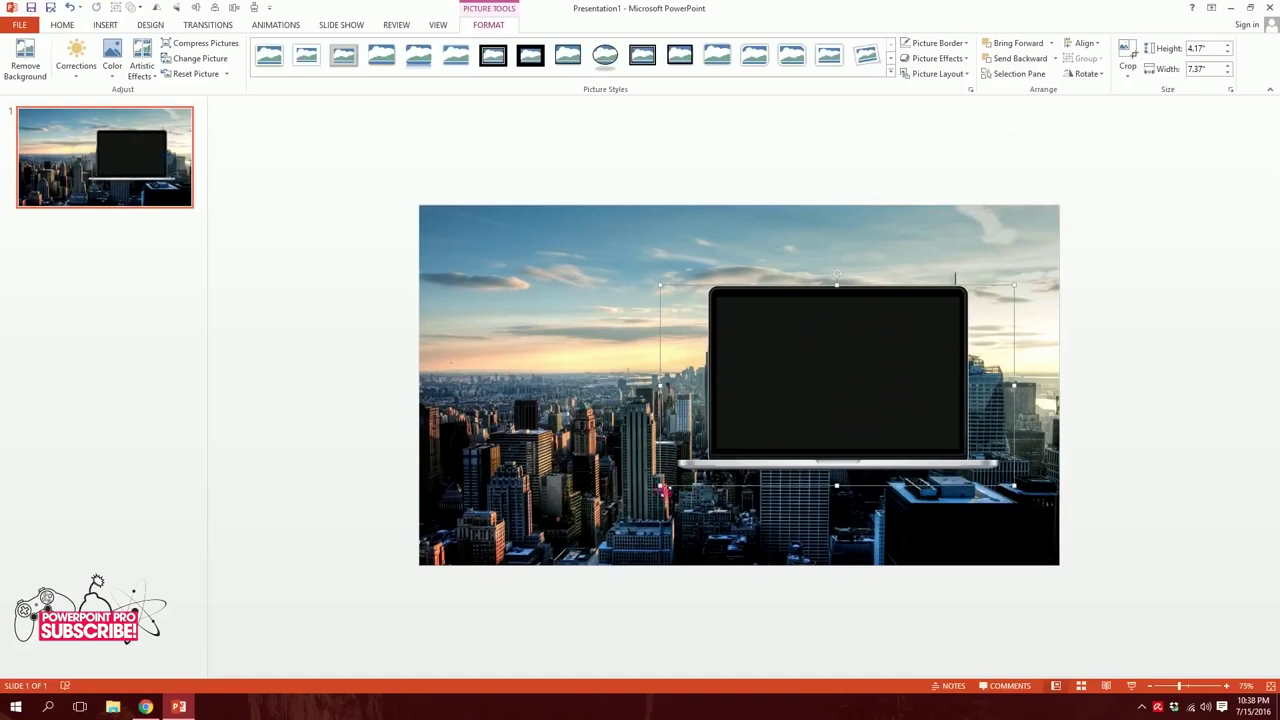
drag(671, 493, 697, 468)
drag(843, 429, 871, 434)
click(843, 175)
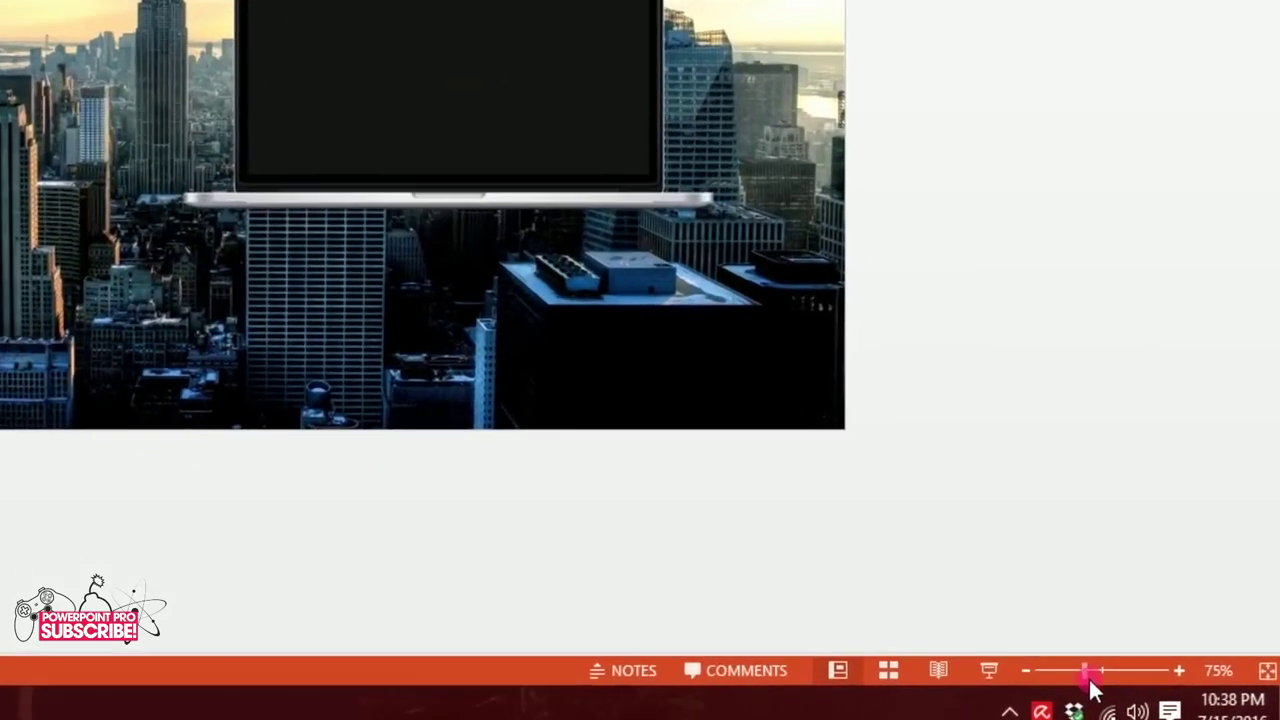
mouse_move(1085, 670)
mouse_down()
mouse_move(1130, 668)
mouse_move(1091, 672)
mouse_up()
click(929, 537)
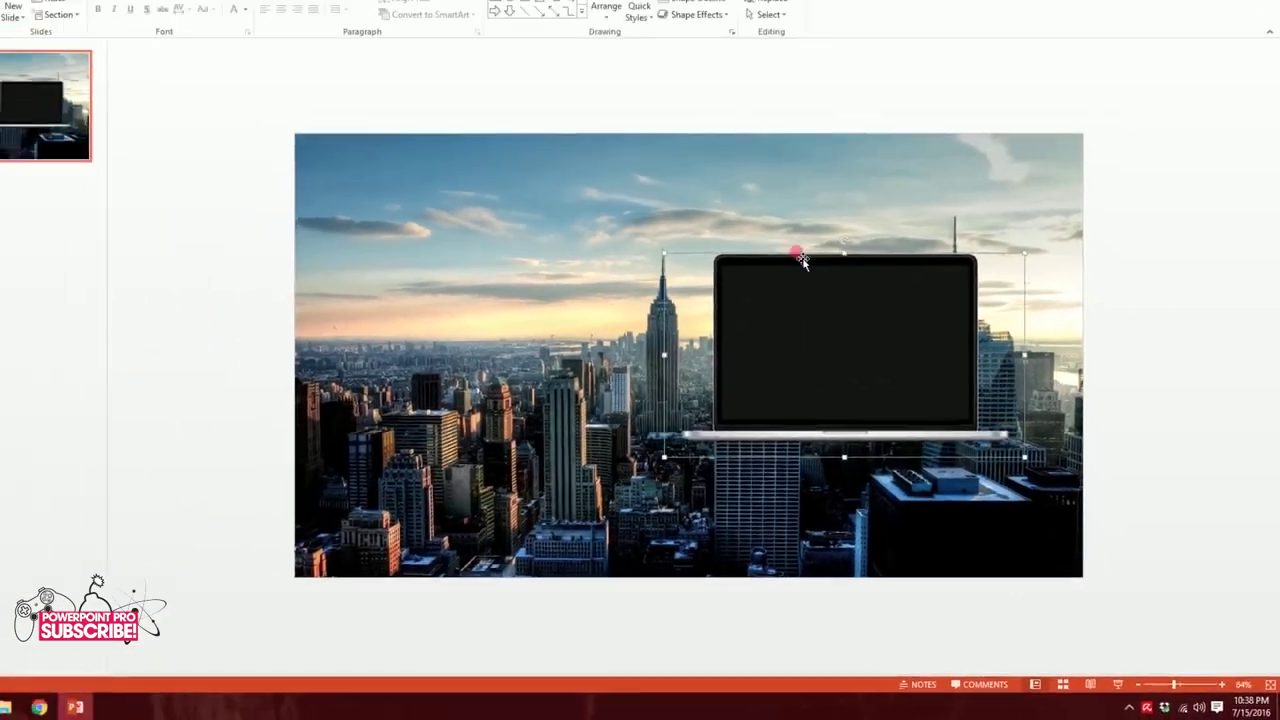
click(815, 125)
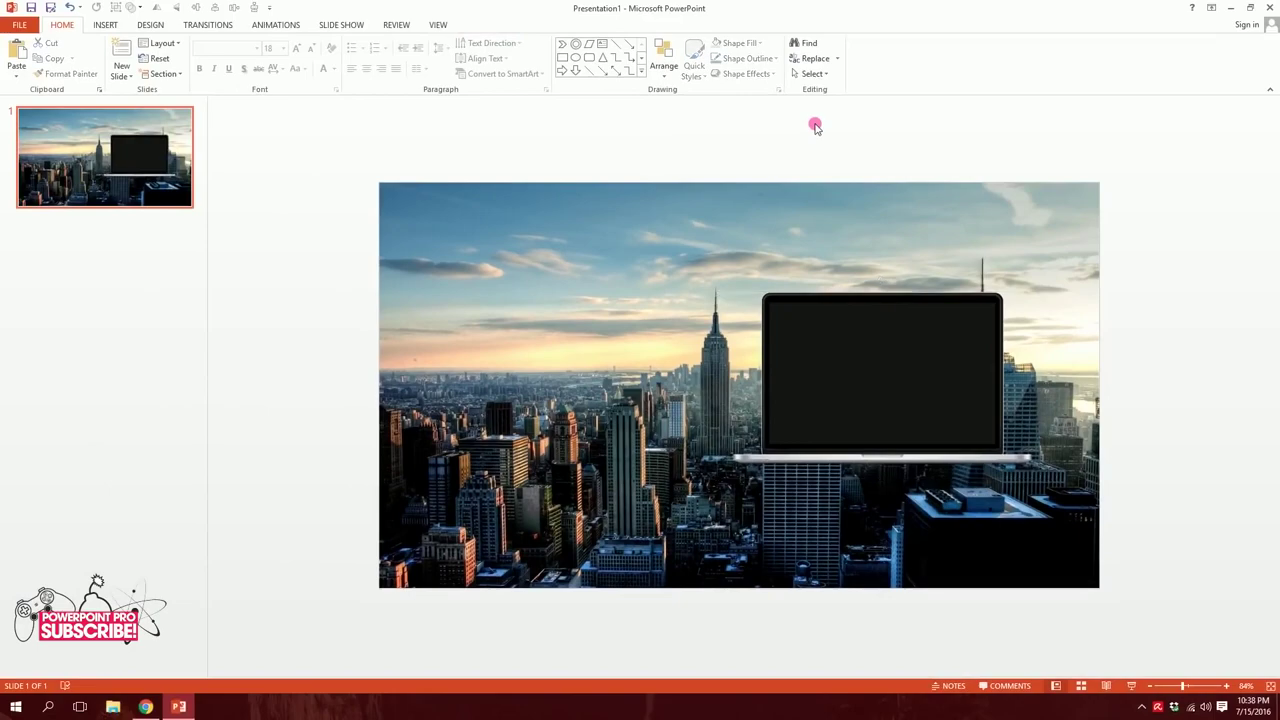
click(1131, 690)
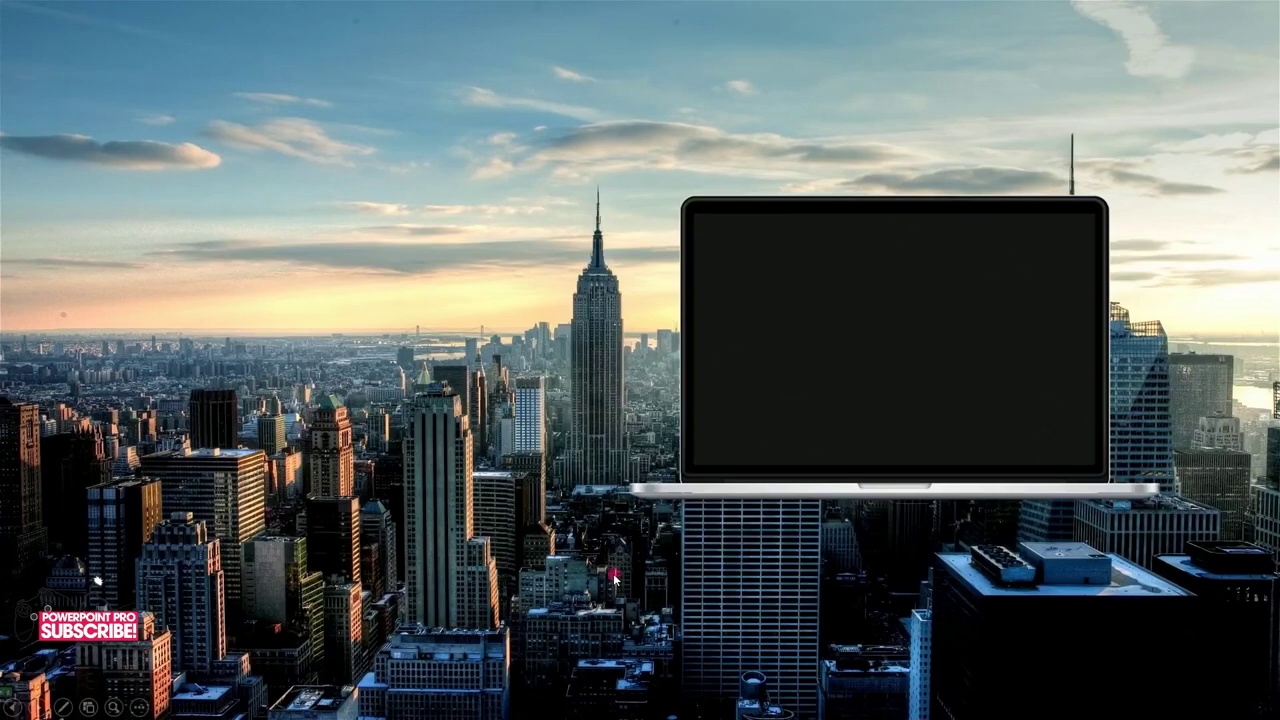
key(Escape)
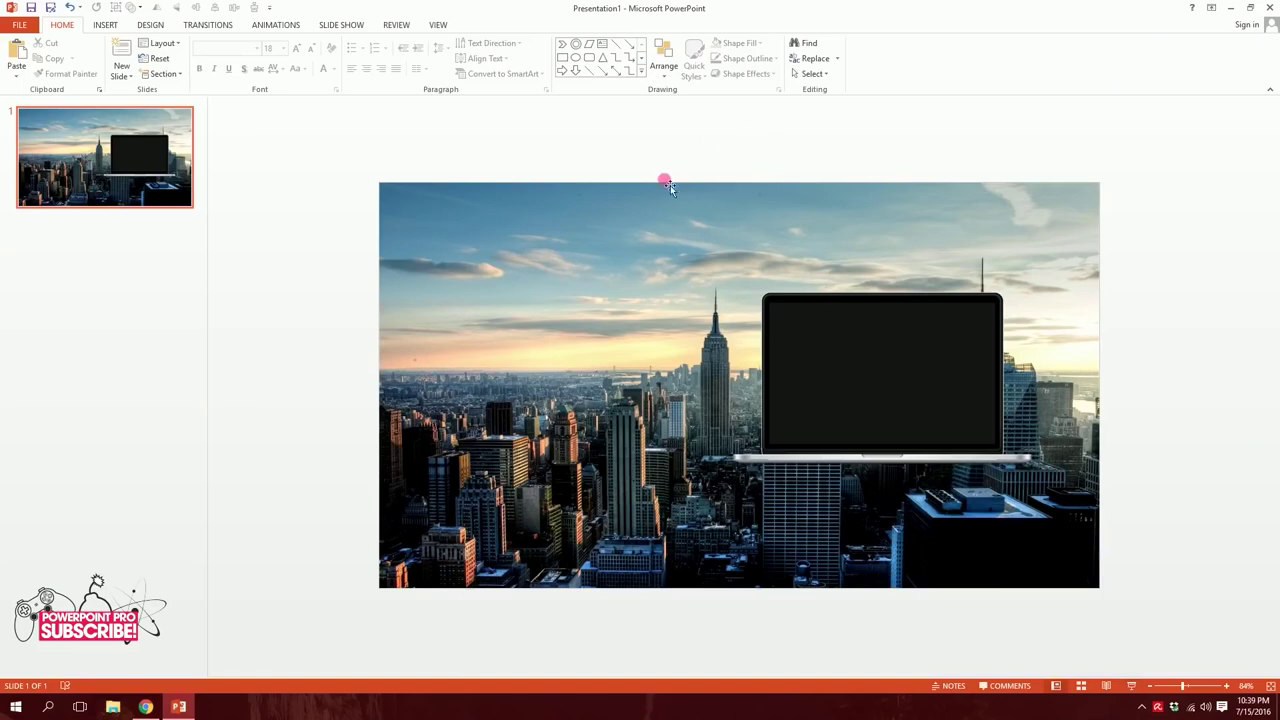
- Crop the colour city photo to a plain rectangle shape
click(543, 347)
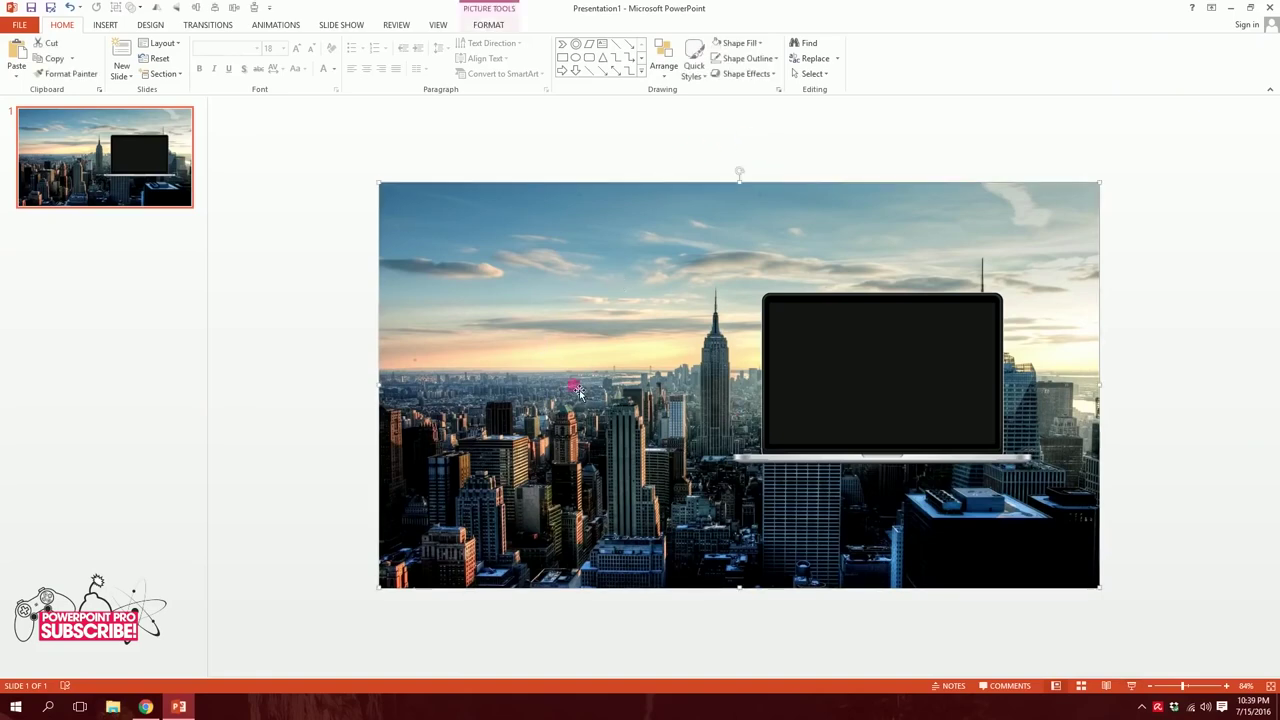
click(488, 26)
click(1128, 70)
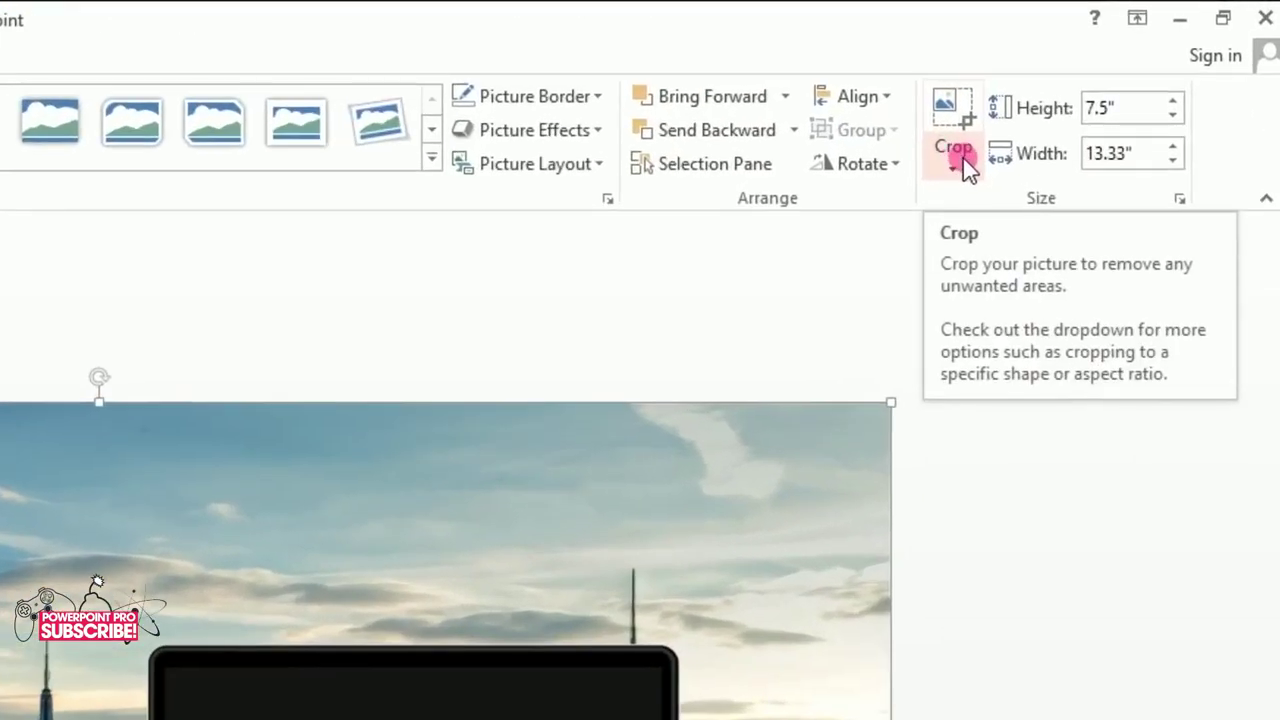
click(963, 158)
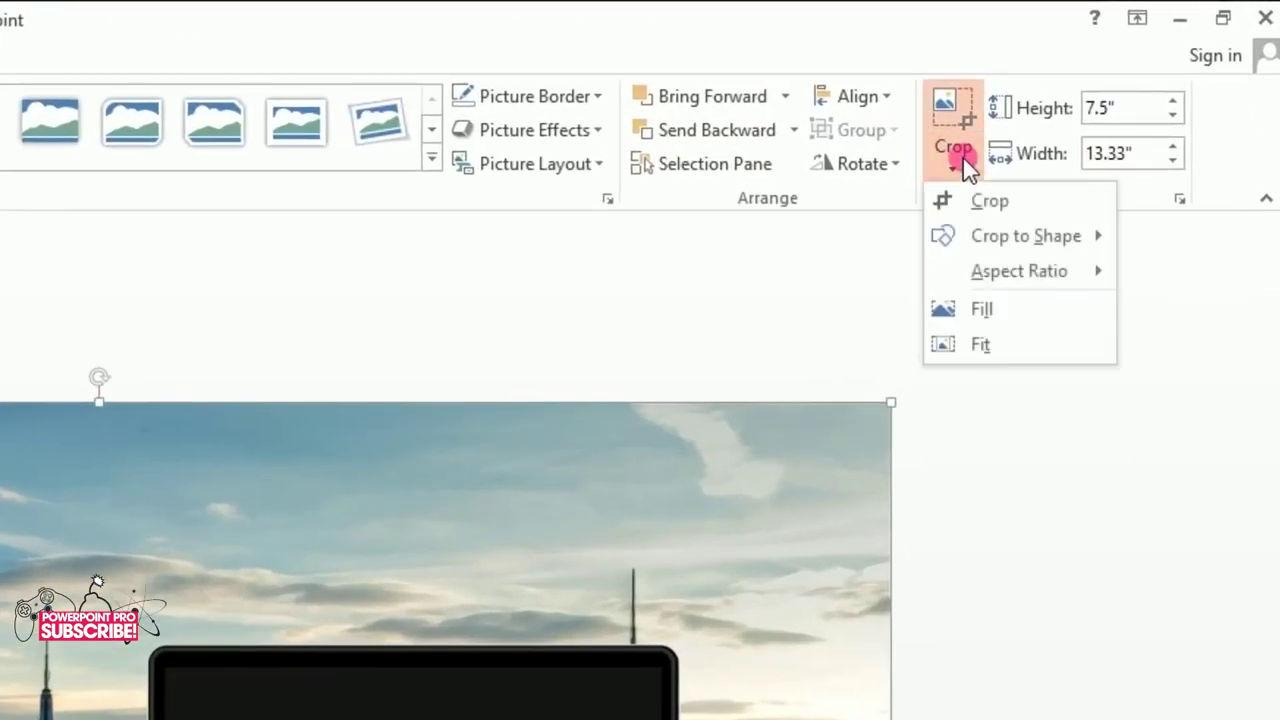
click(977, 224)
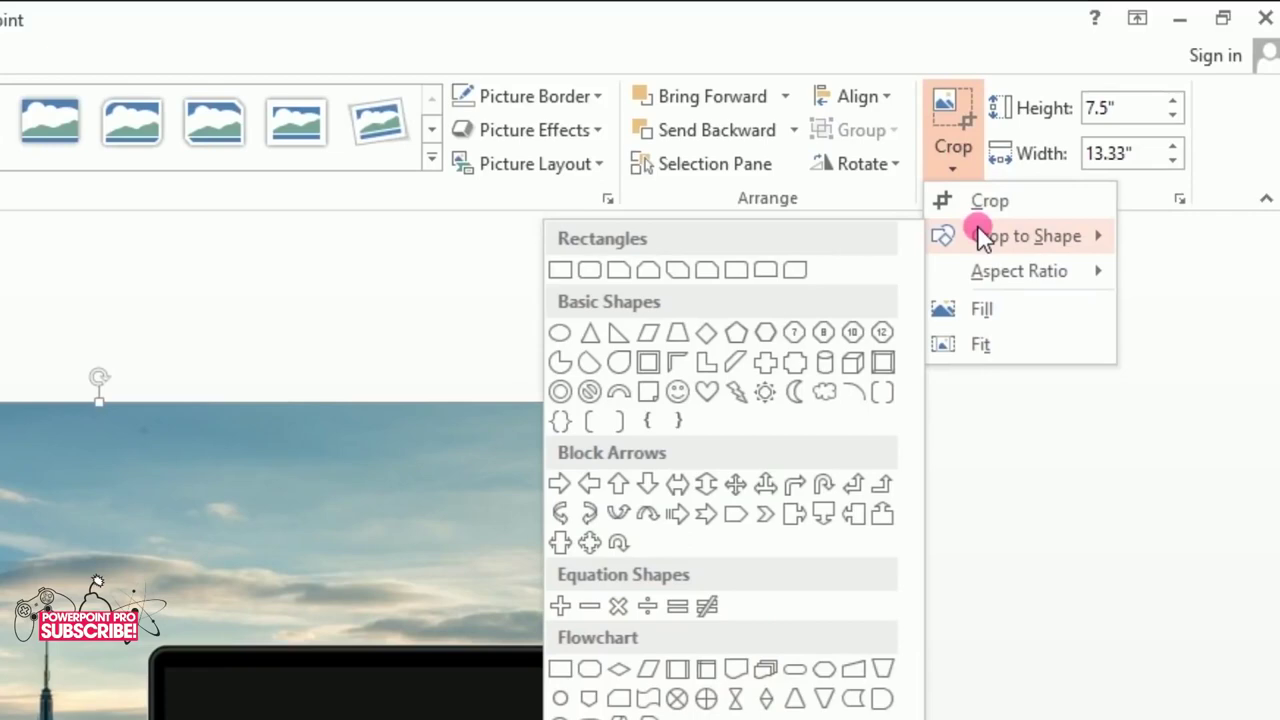
click(561, 270)
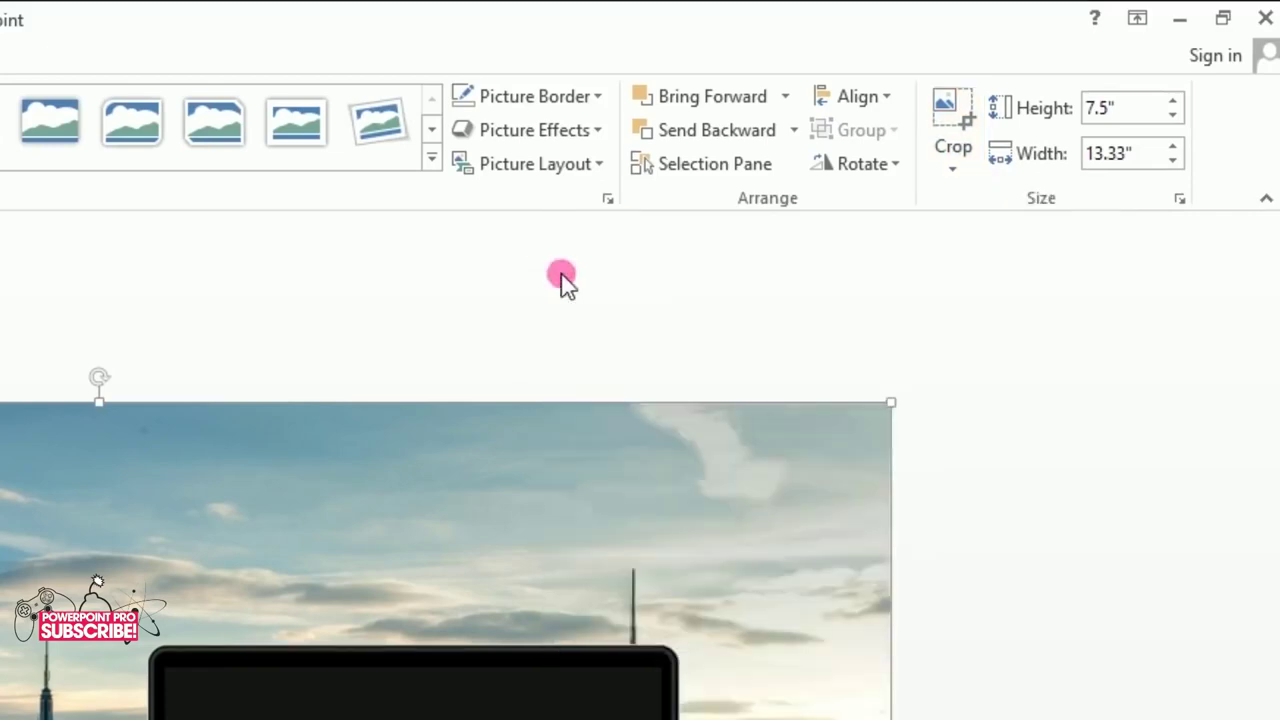
- Trim the photo's edges in to match the laptop screen, about 2.68" × 4.15"
click(946, 112)
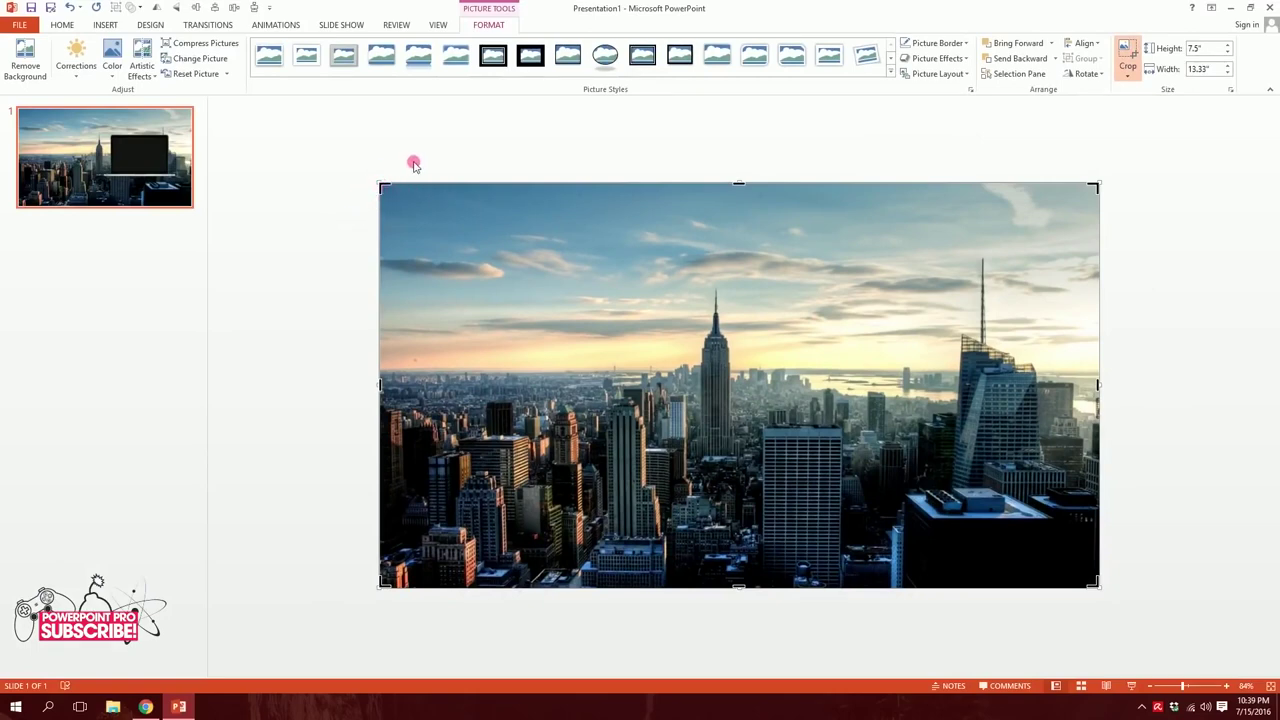
drag(383, 186, 770, 304)
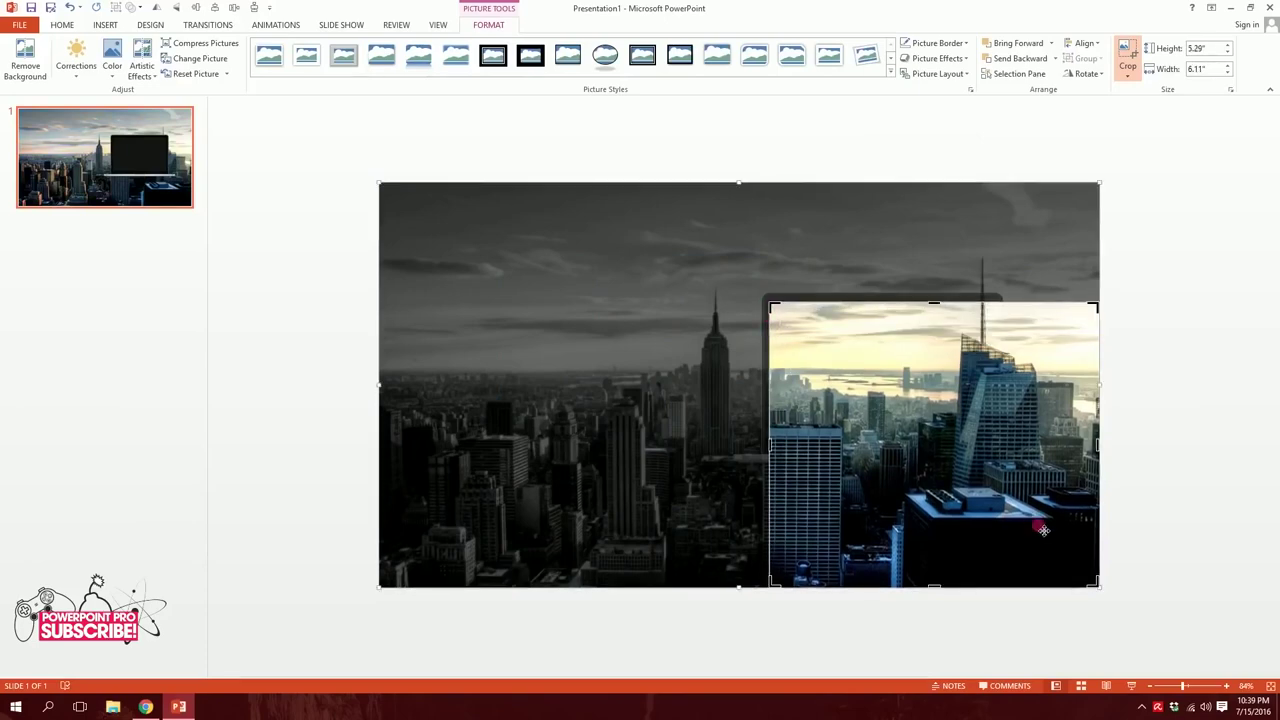
drag(1096, 586, 997, 449)
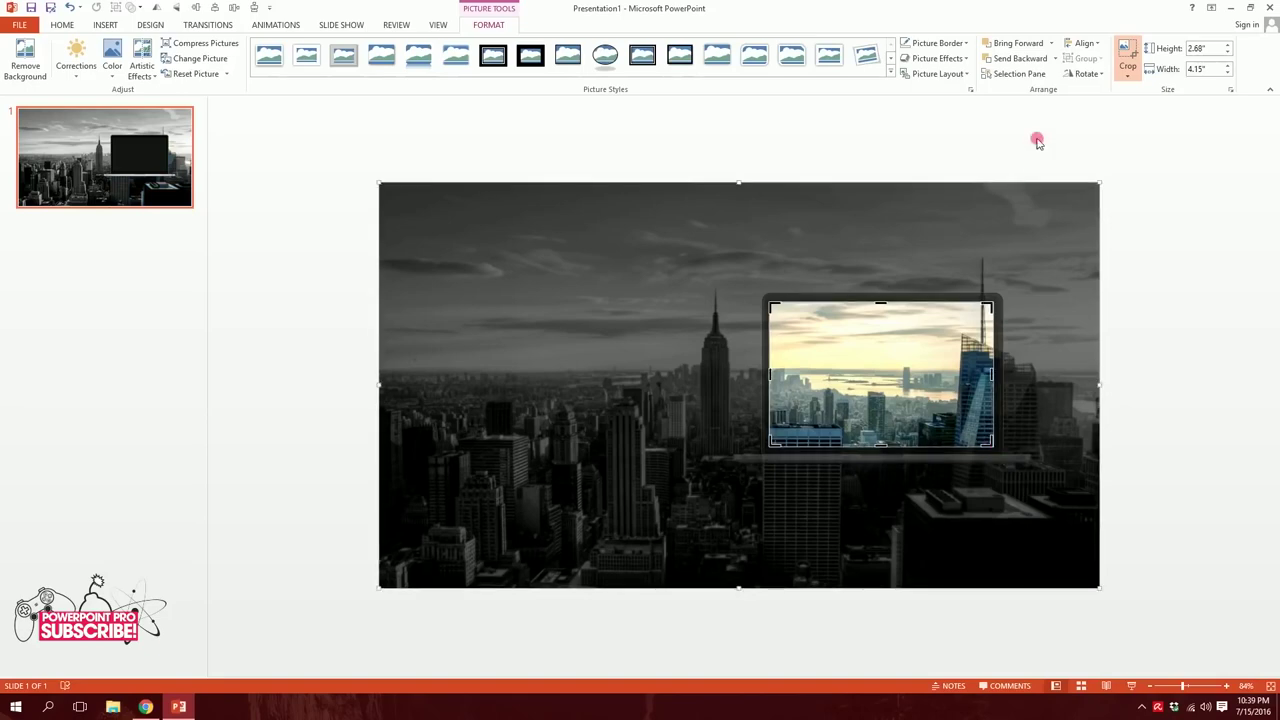
click(1128, 55)
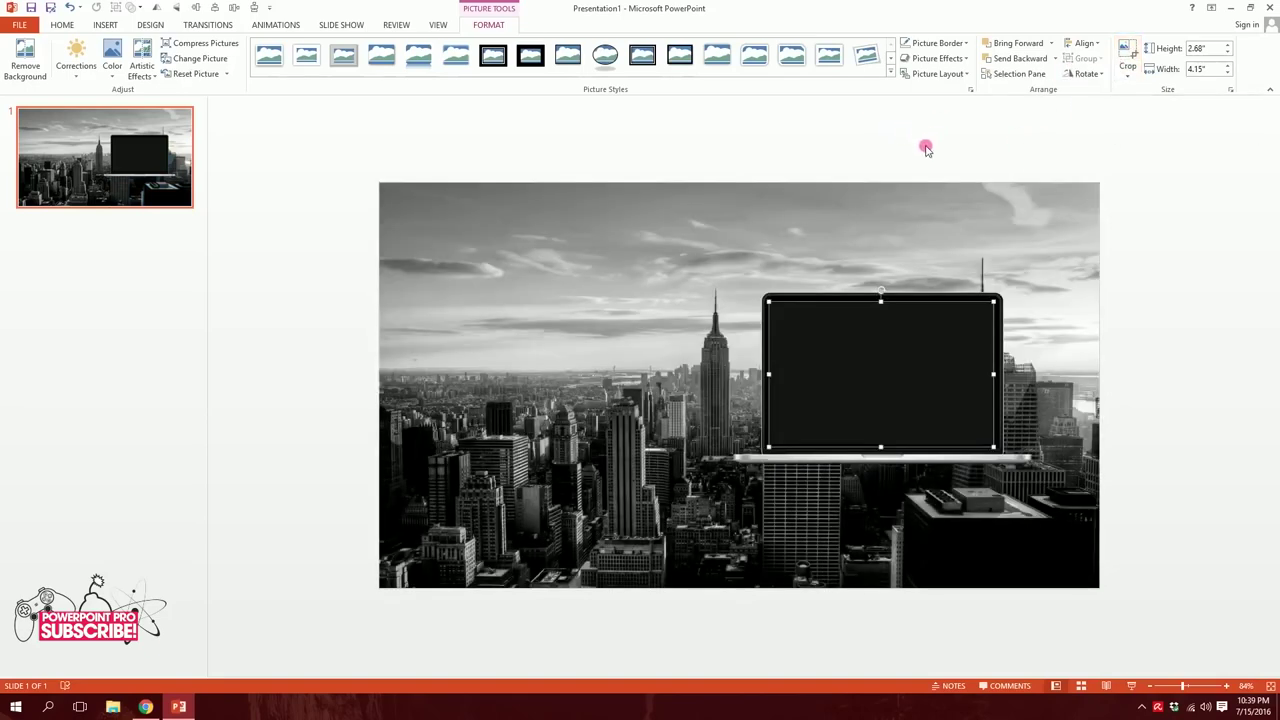
- Send the selected picture to the back so the colour crop shows on the laptop screen
click(769, 154)
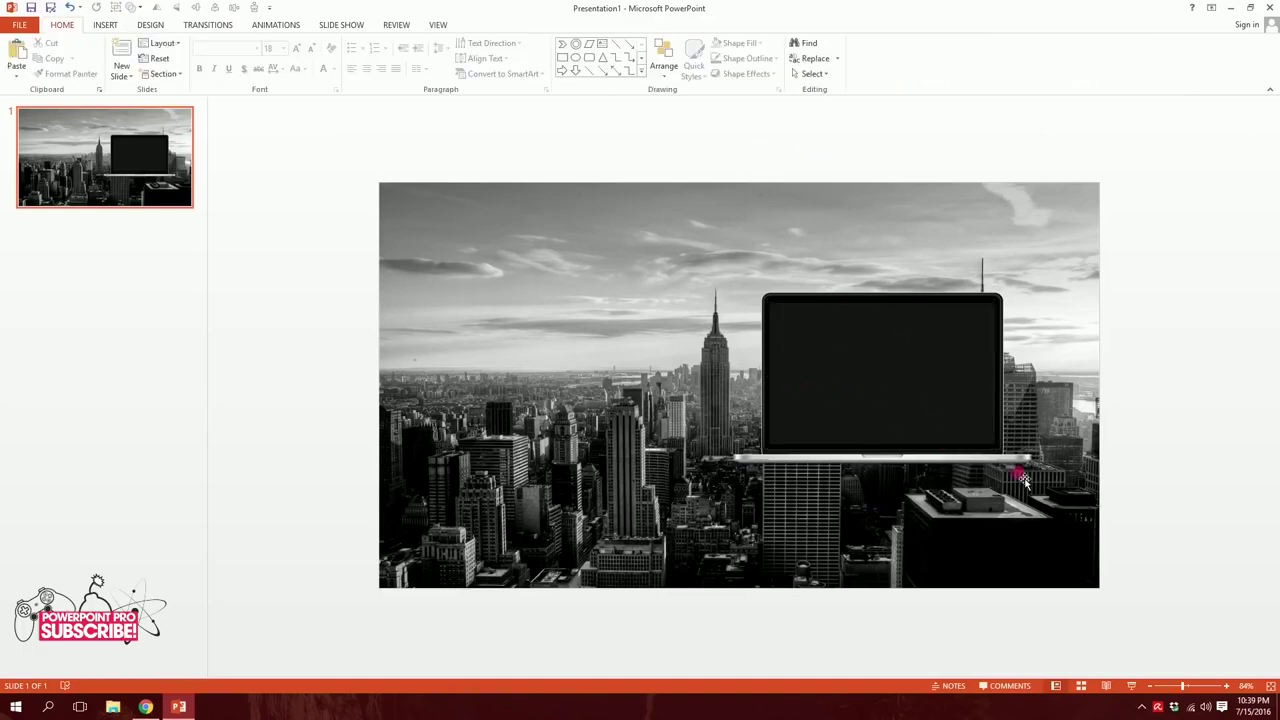
click(845, 365)
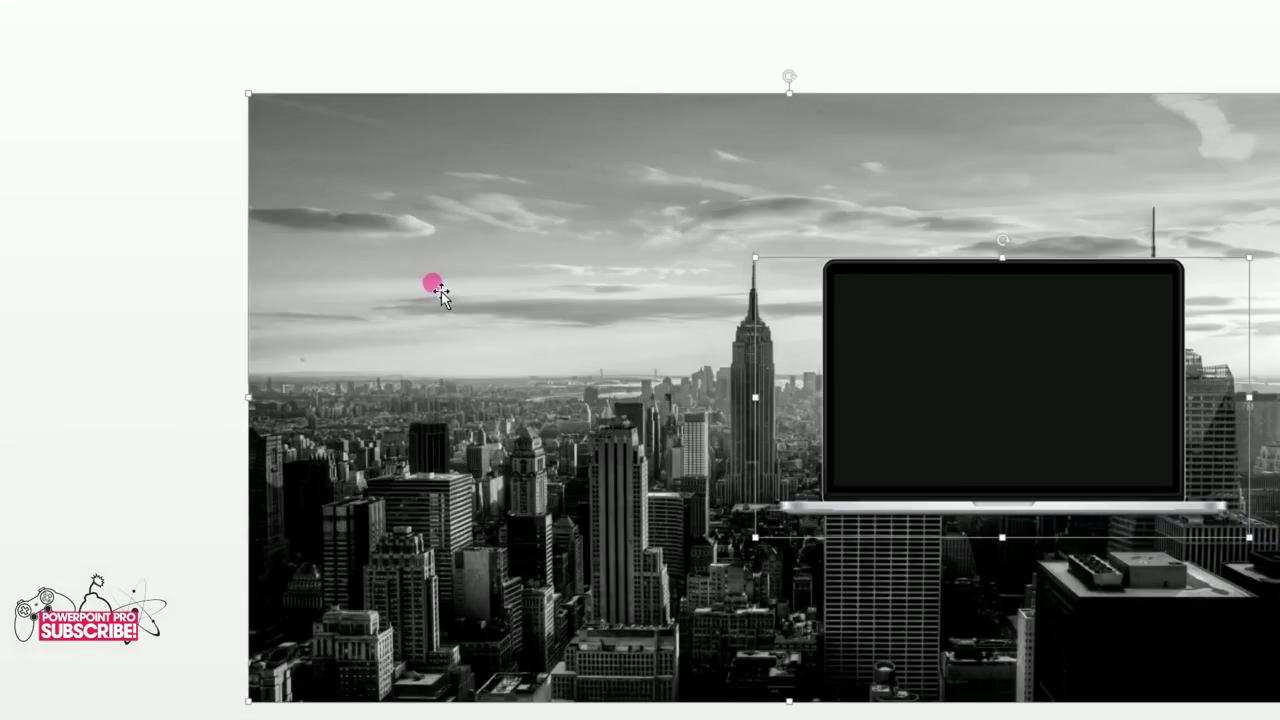
right_click(440, 289)
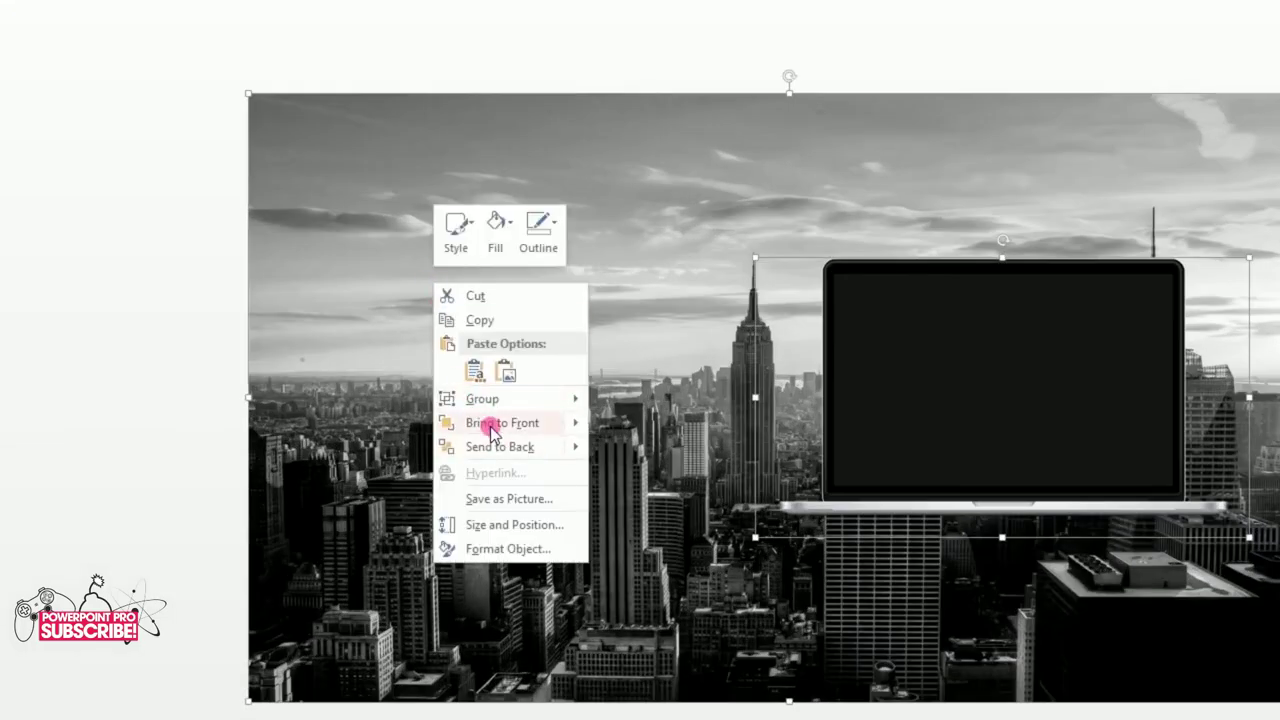
mouse_move(491, 429)
mouse_move(491, 452)
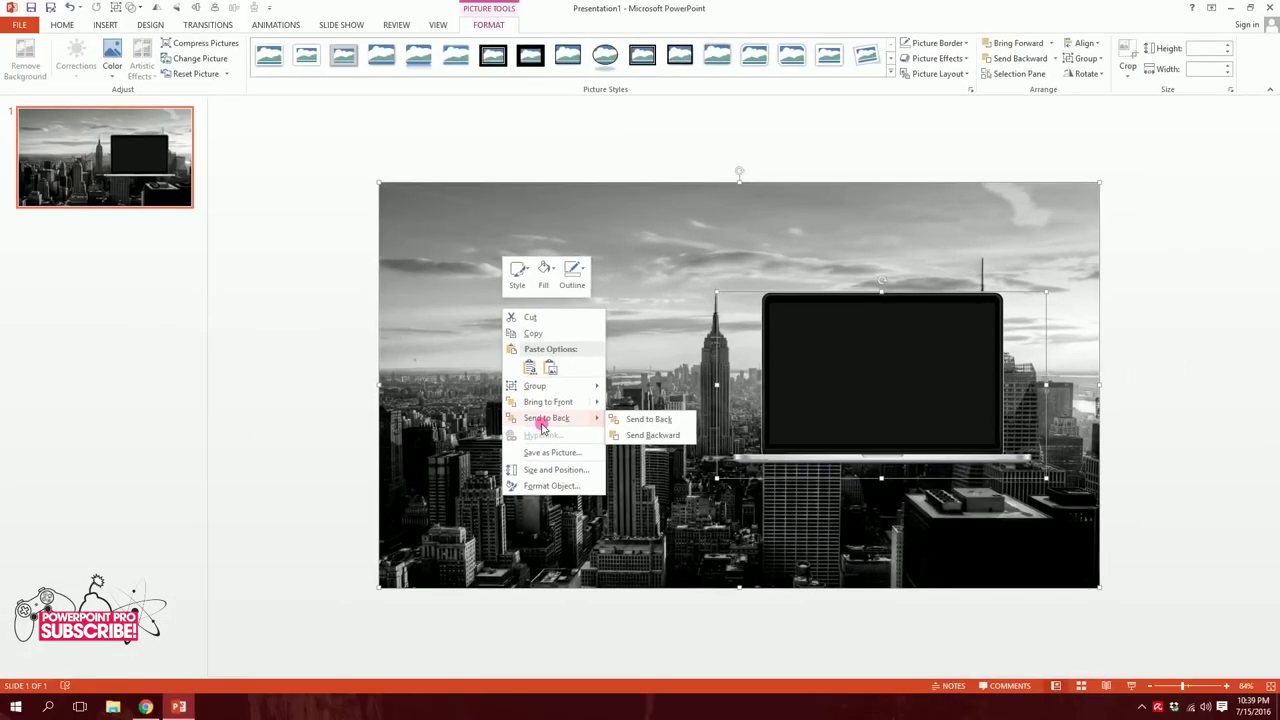
click(649, 419)
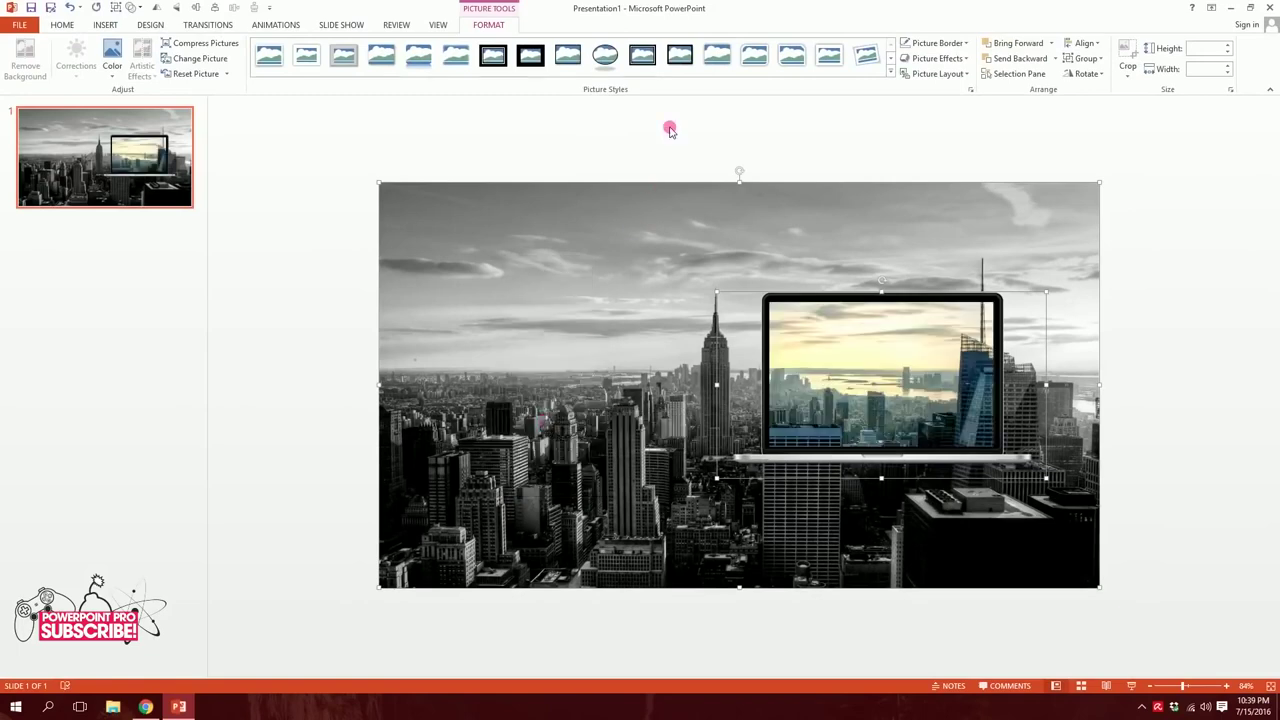
click(669, 126)
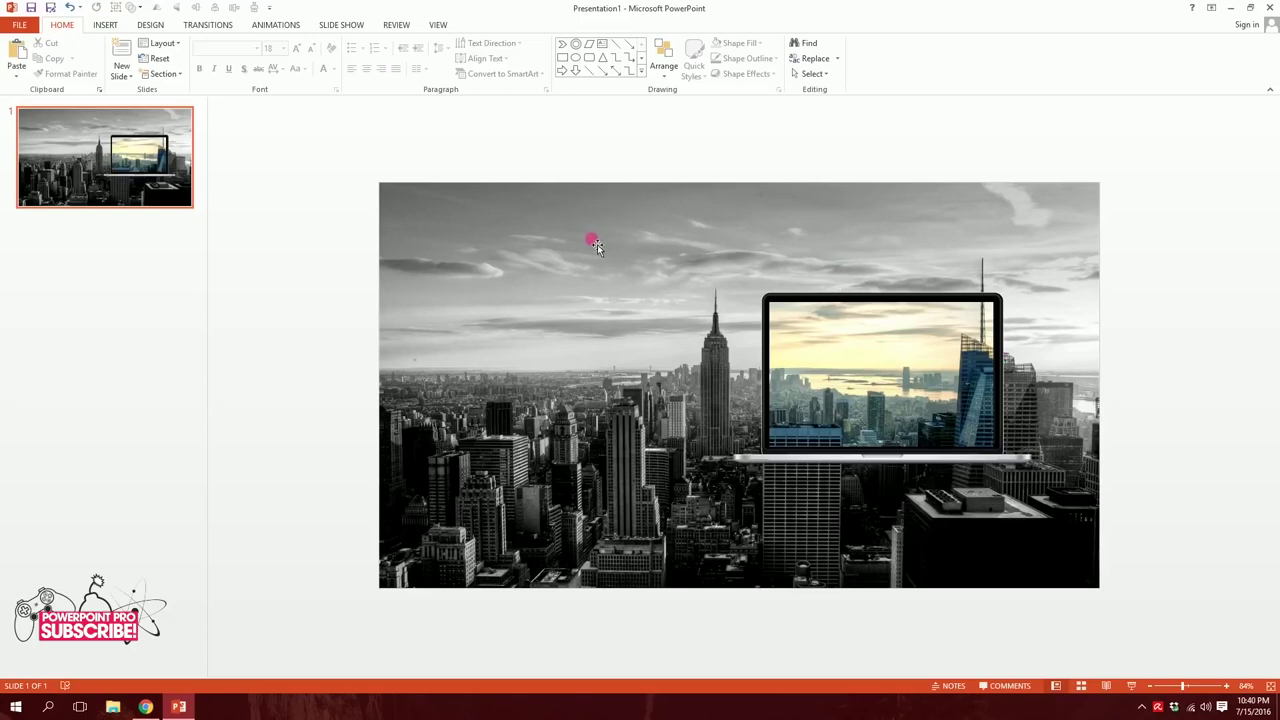
- Add a plain black WordArt box above the skyline on the left side
click(113, 27)
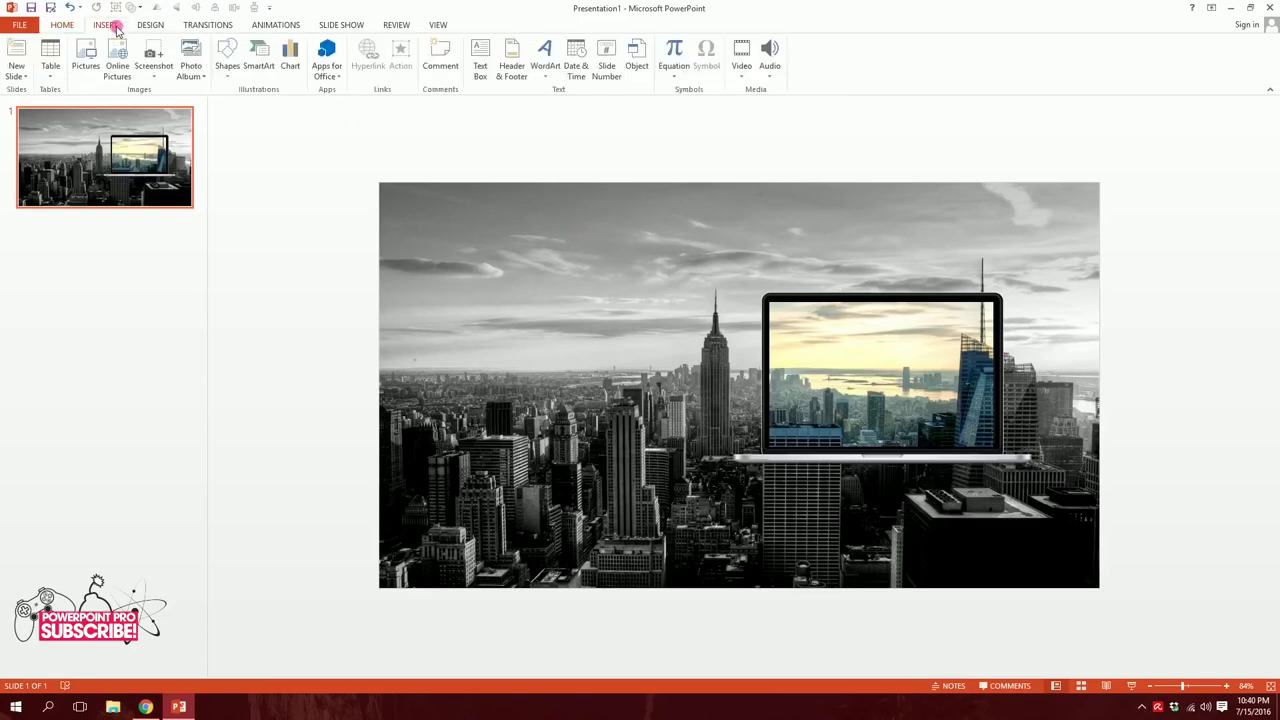
click(543, 70)
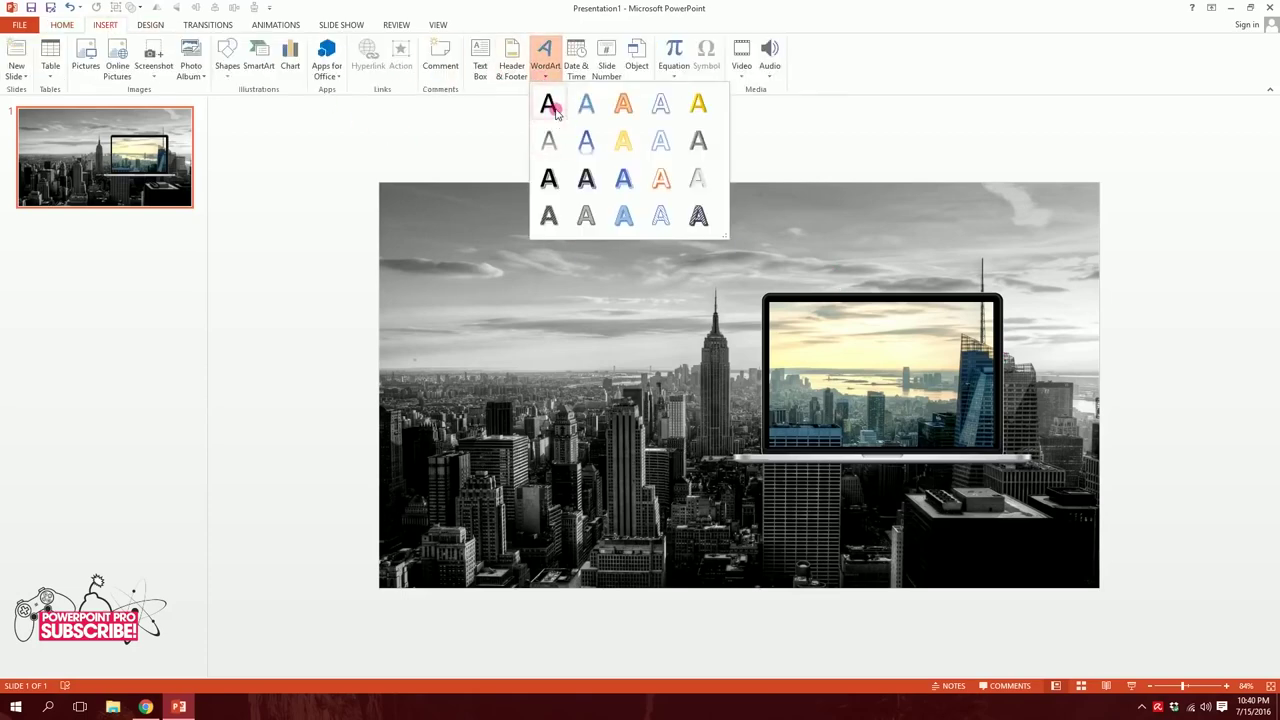
click(550, 105)
drag(724, 403, 566, 347)
- Replace the WordArt placeholder text with 'PROFESSIONAL SLIDEMAKING TUTORIAL!'
triple_click(563, 342)
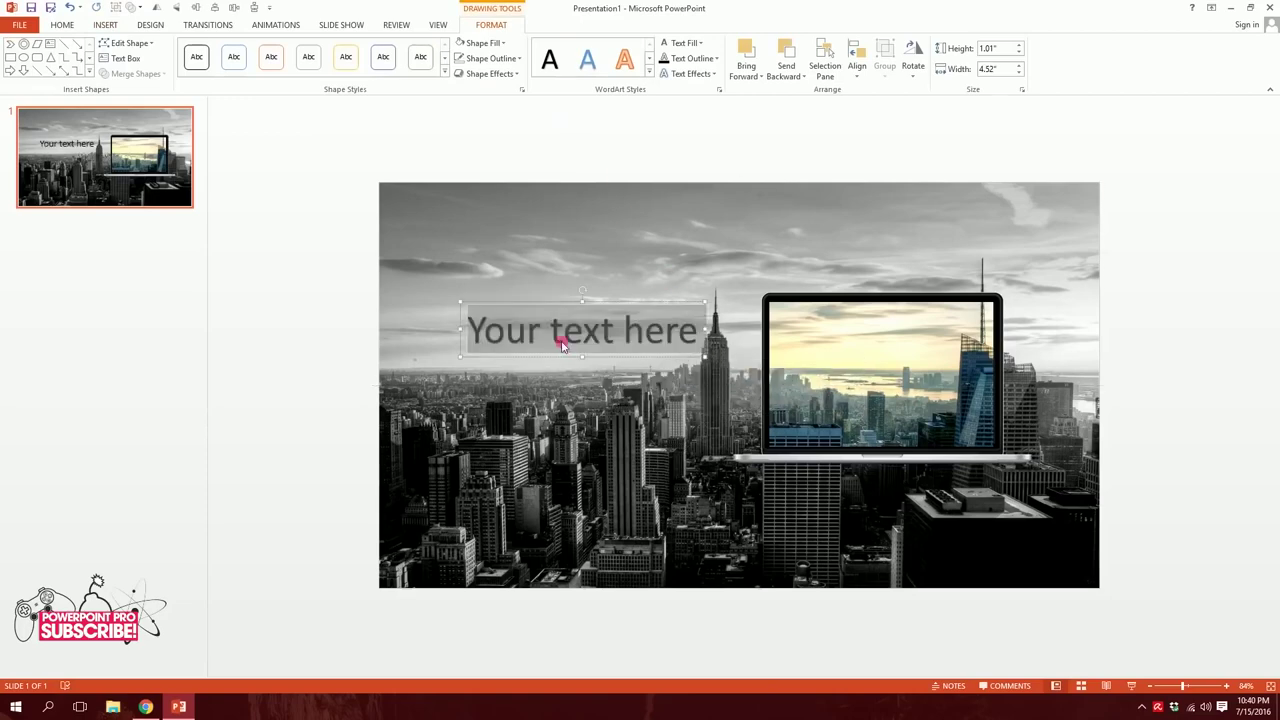
text(PROFESSIOANL)
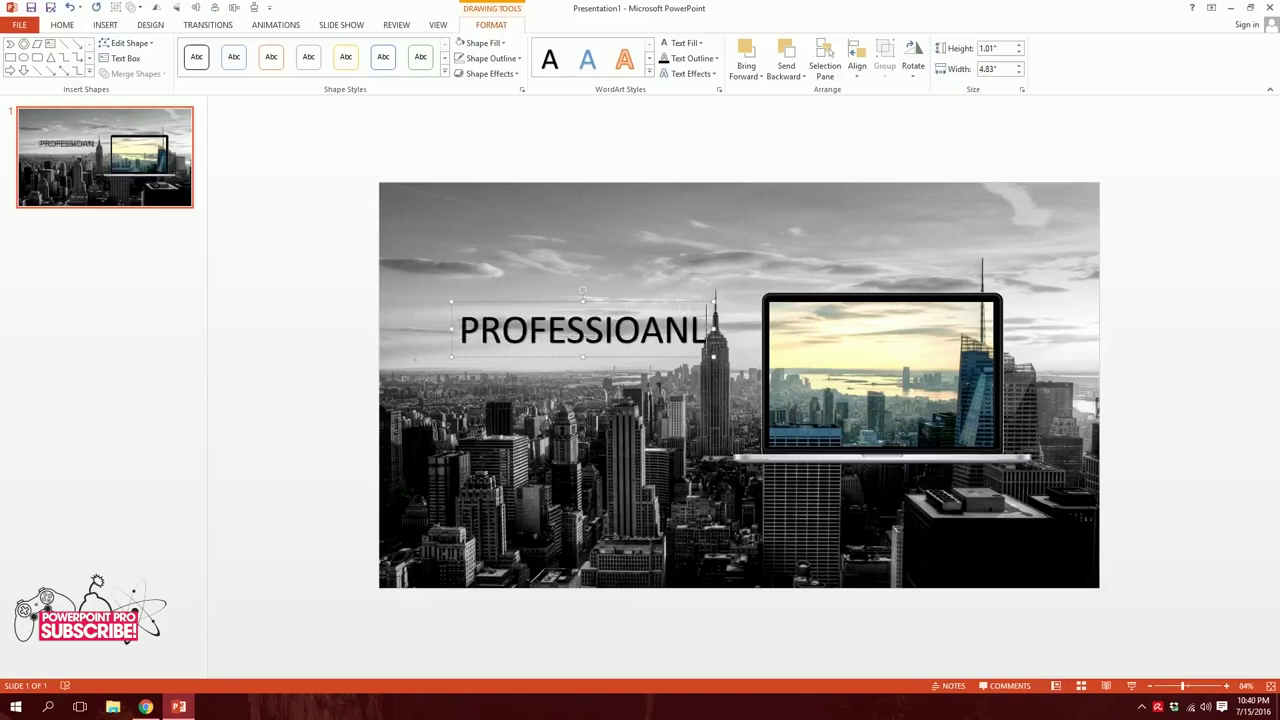
key(BackSpace)
key(BackSpace)
key(BackSpace)
text(NAL SLIDE)
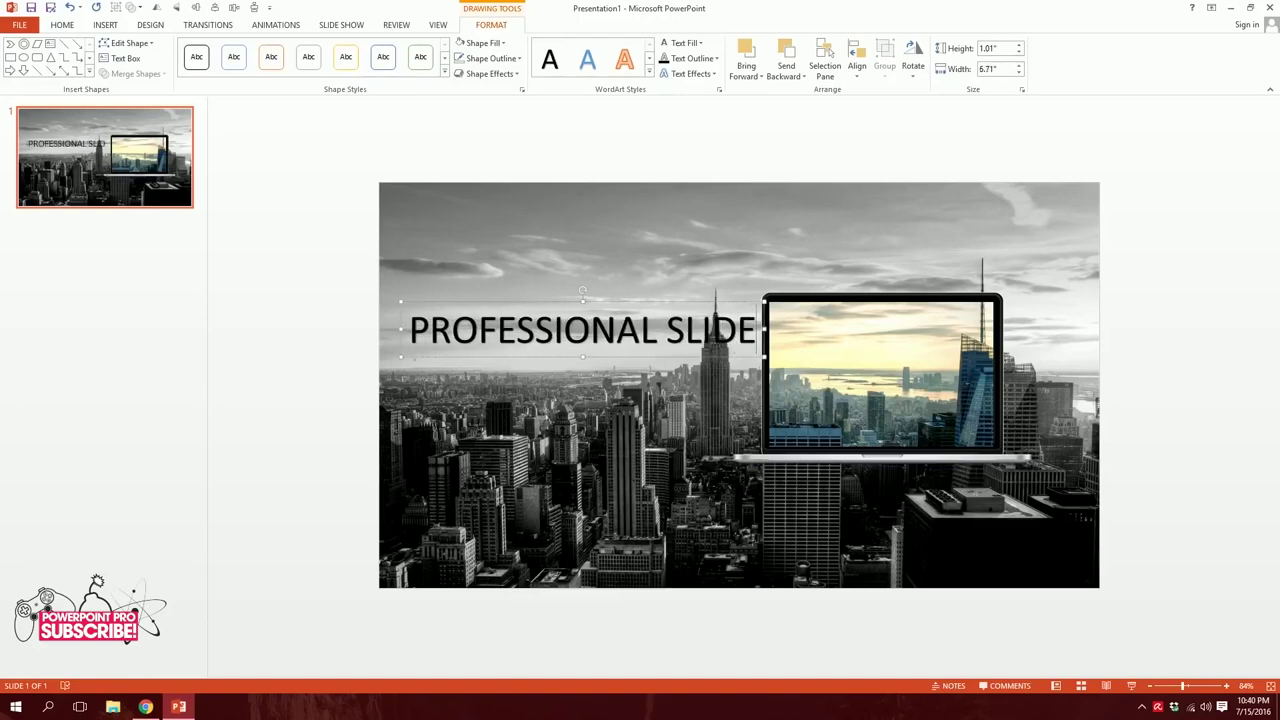
text(MAKING TUTORIAL)
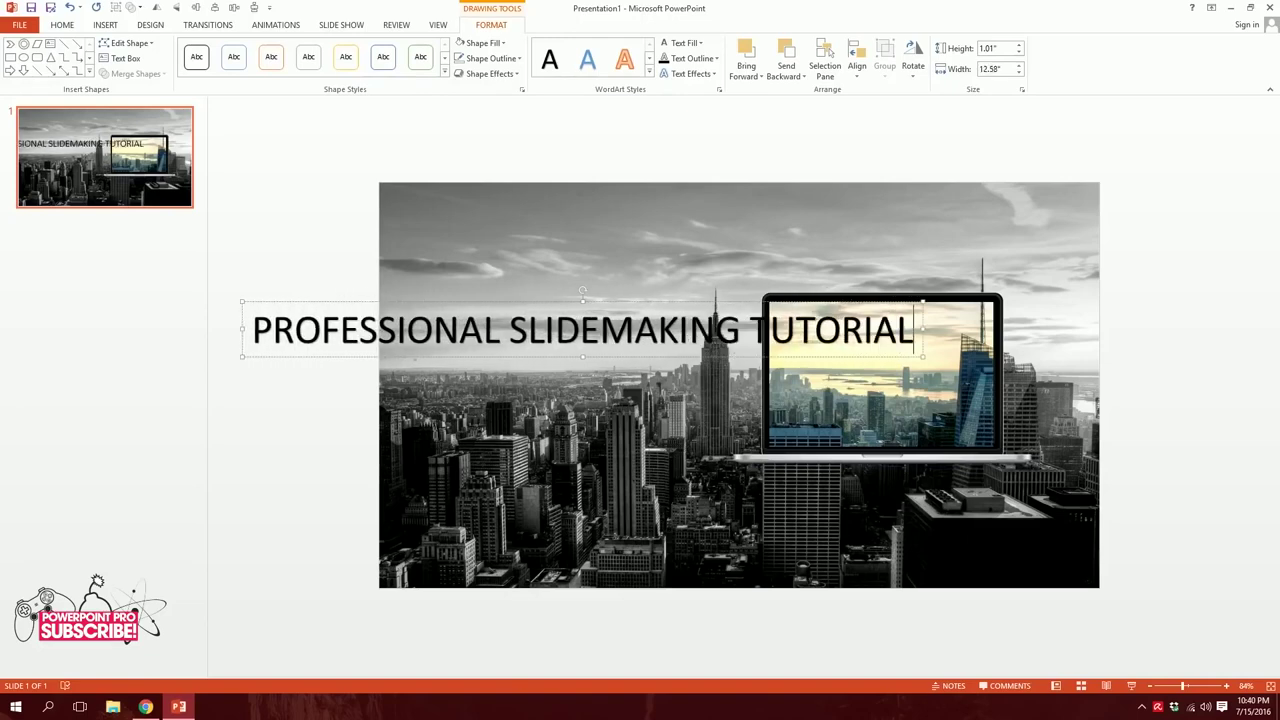
text(!)
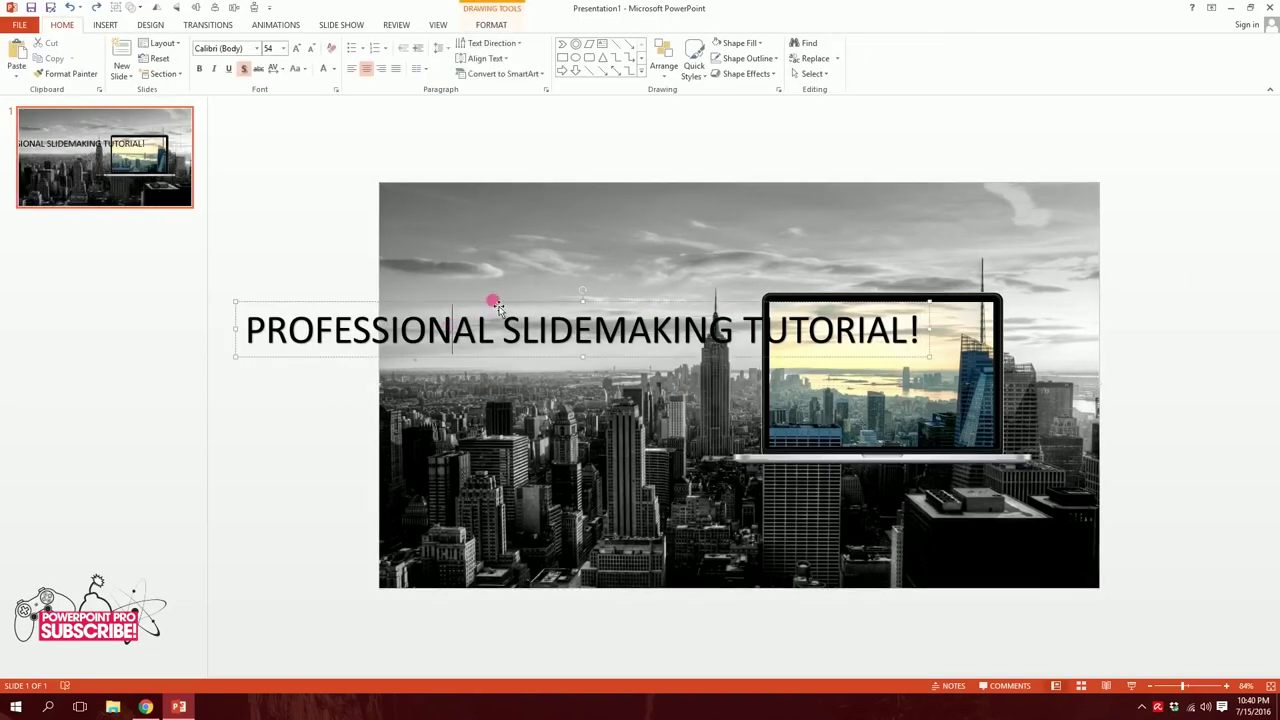
- Duplicate the title box and trim the top copy to just 'PROFESSIONAL'
drag(497, 303, 659, 298)
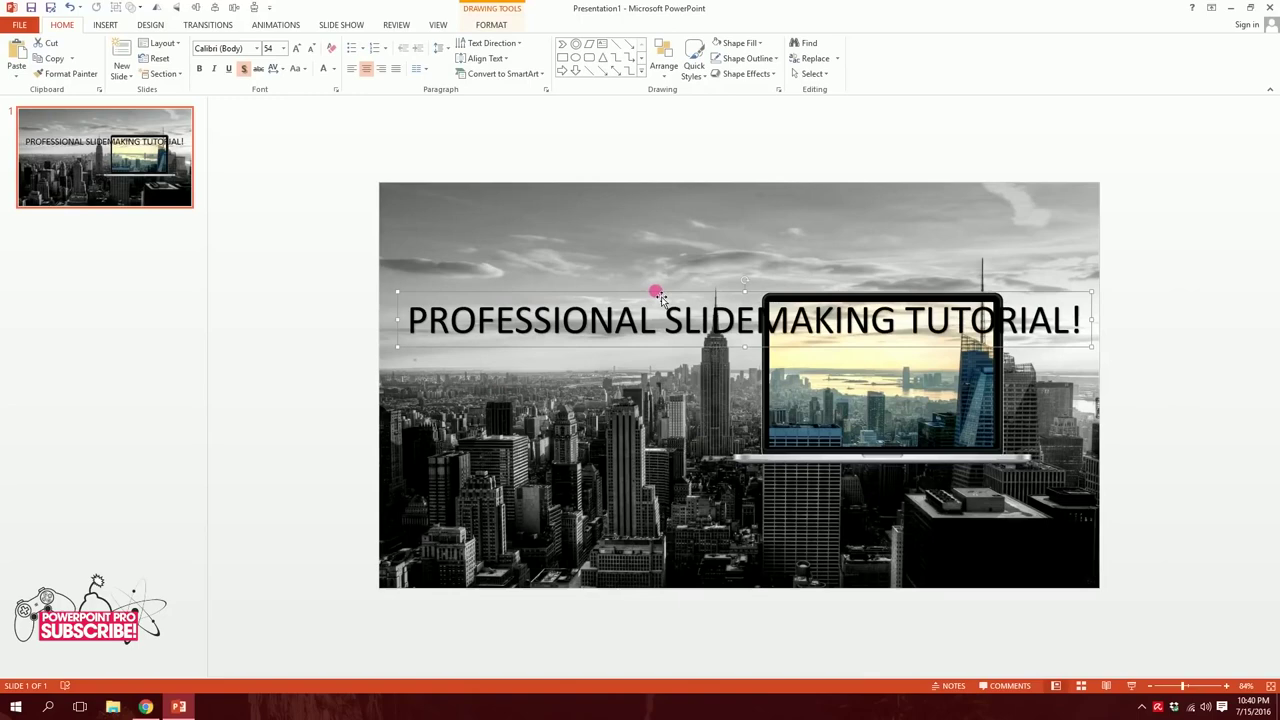
ctrl+drag(664, 300, 638, 389)
click(648, 330)
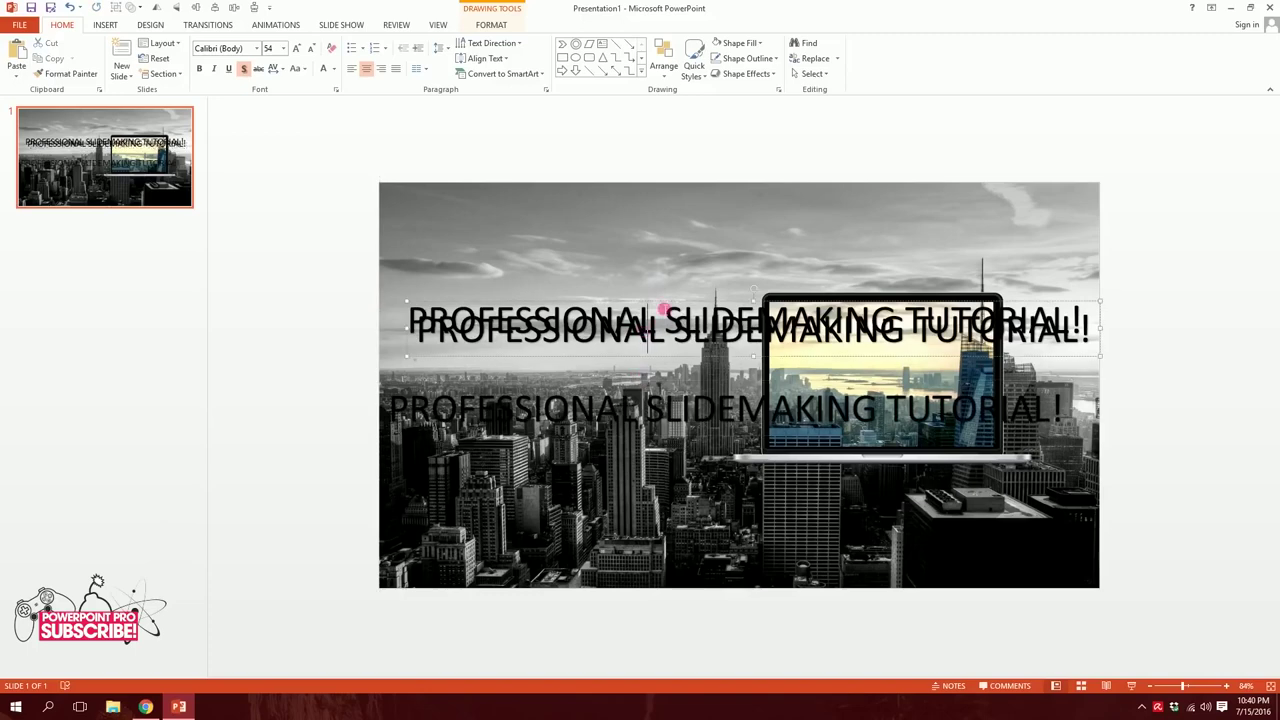
drag(660, 302, 1186, 332)
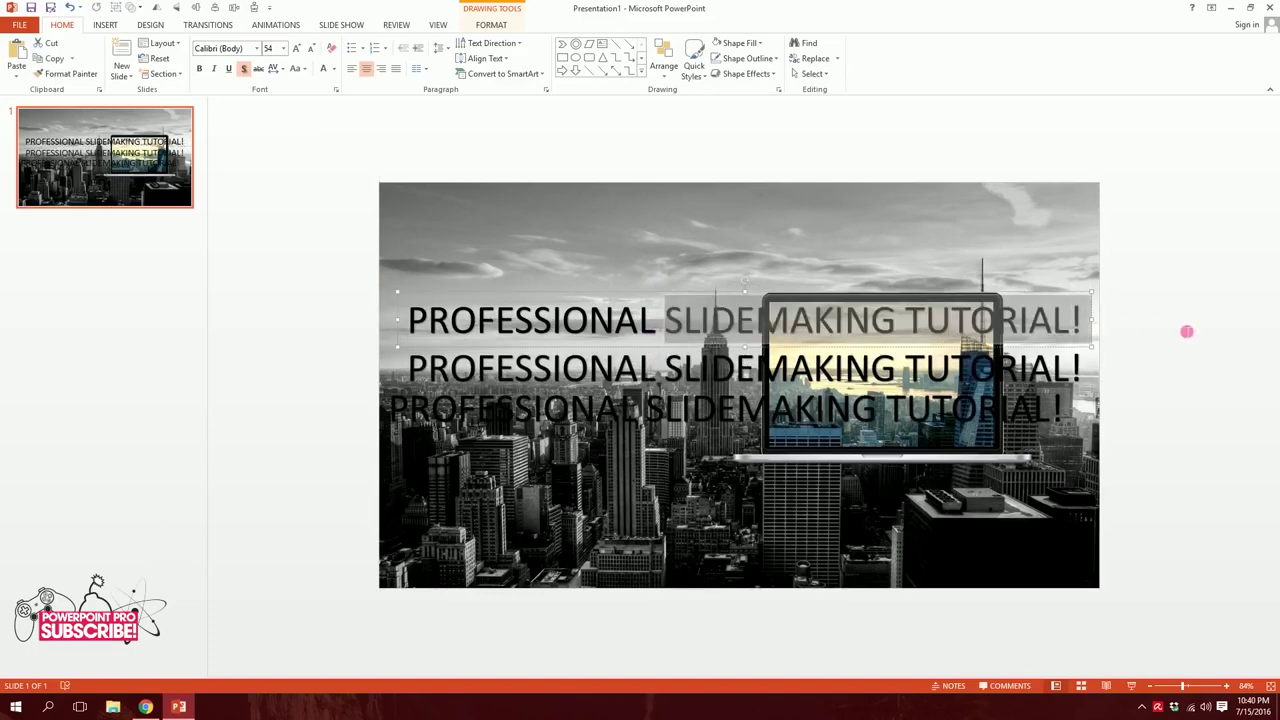
key(Delete)
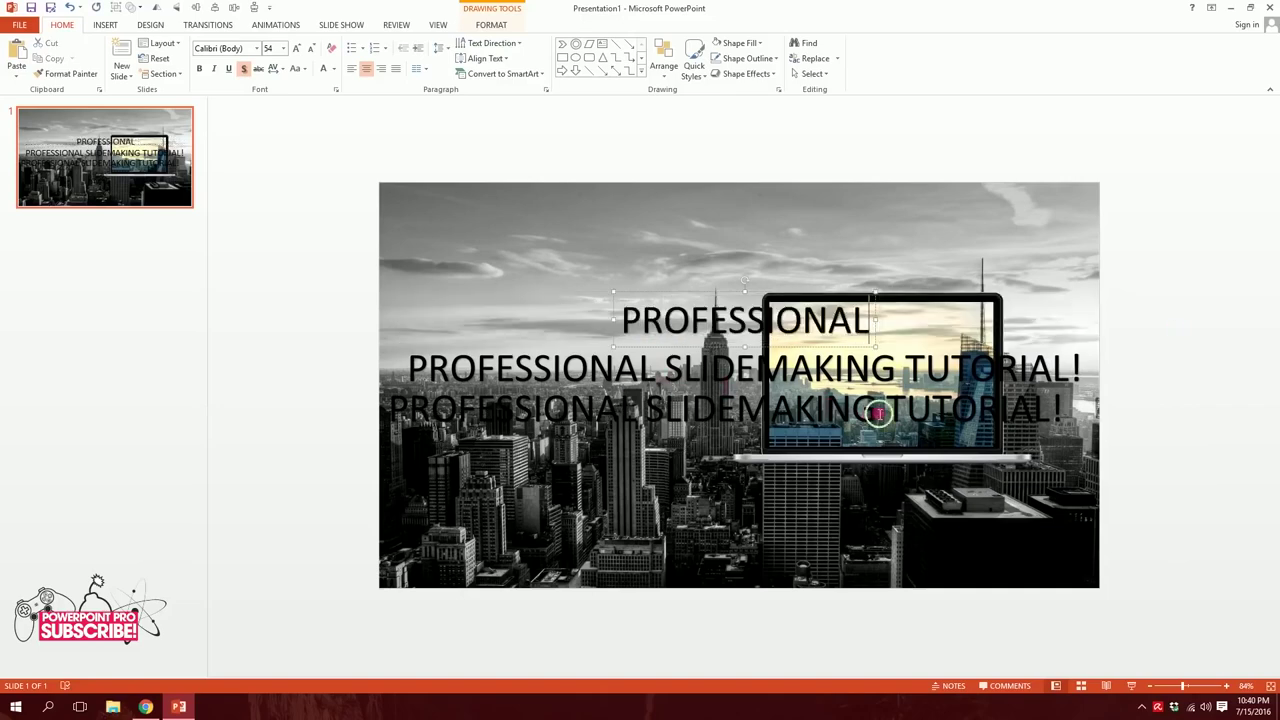
- Reduce the other boxes to 'SLIDEMAKING' and 'TUTORIAL!' and move the title left of the laptop
drag(882, 414, 269, 423)
key(Delete)
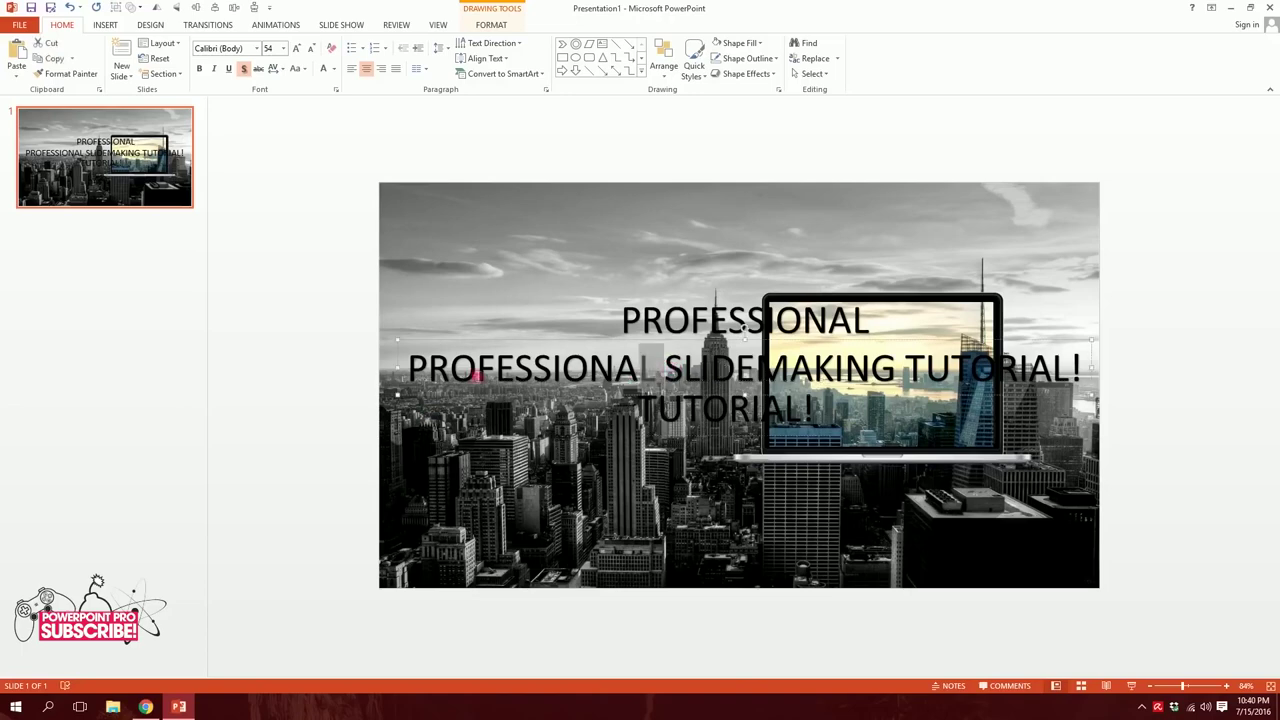
drag(668, 370, 360, 377)
drag(788, 372, 1040, 376)
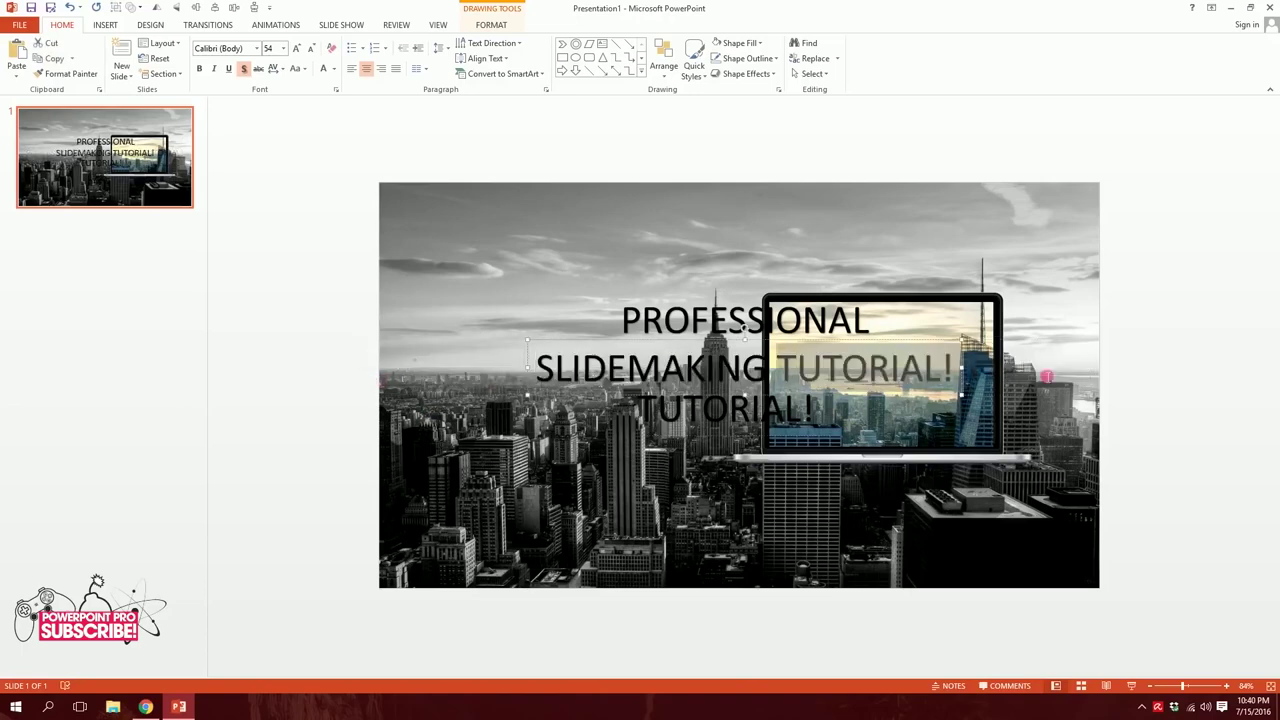
key(BackSpace)
click(722, 368)
drag(689, 294, 488, 318)
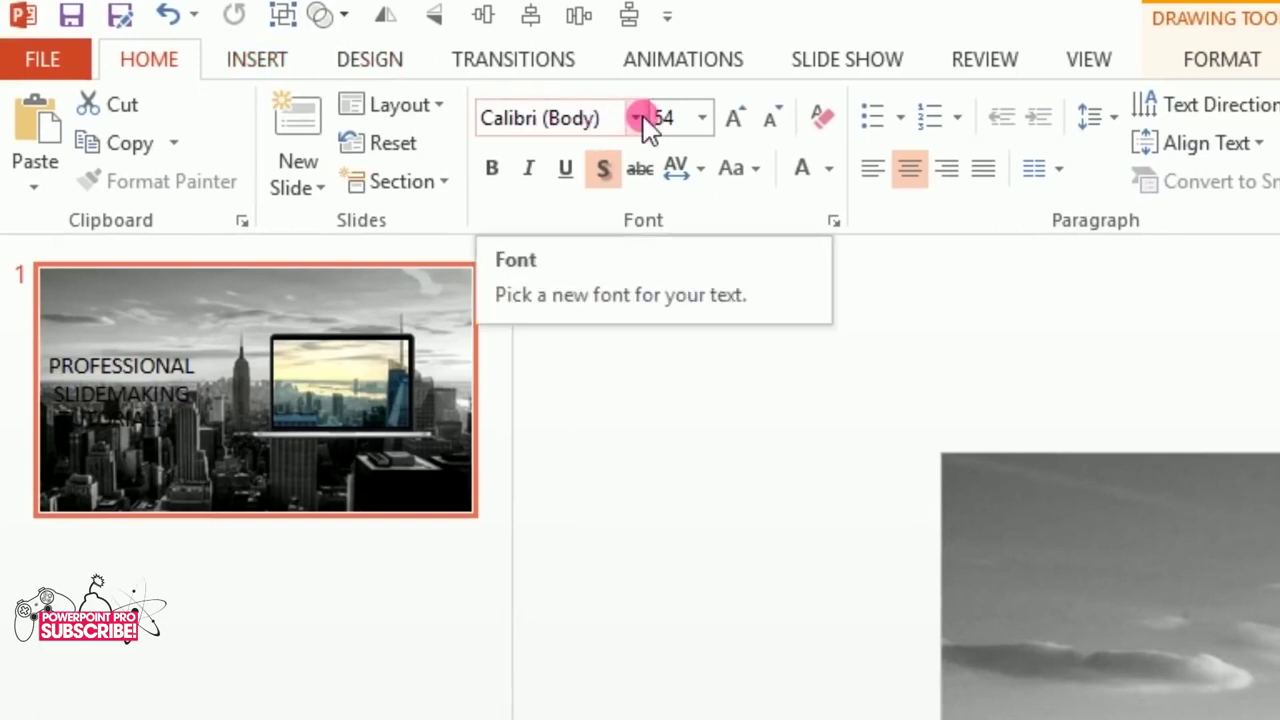
- Set the title lines in Avant_G-Bold, move them to the upper left, and select all three boxes
click(640, 118)
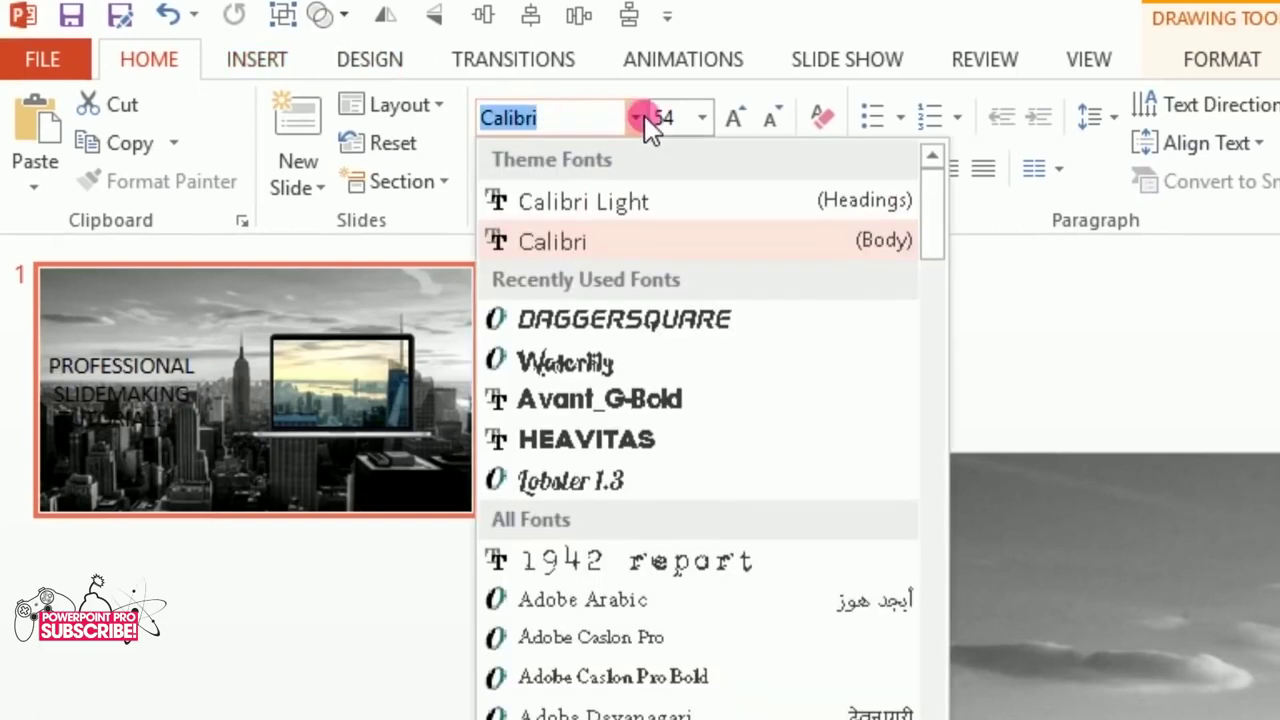
click(640, 400)
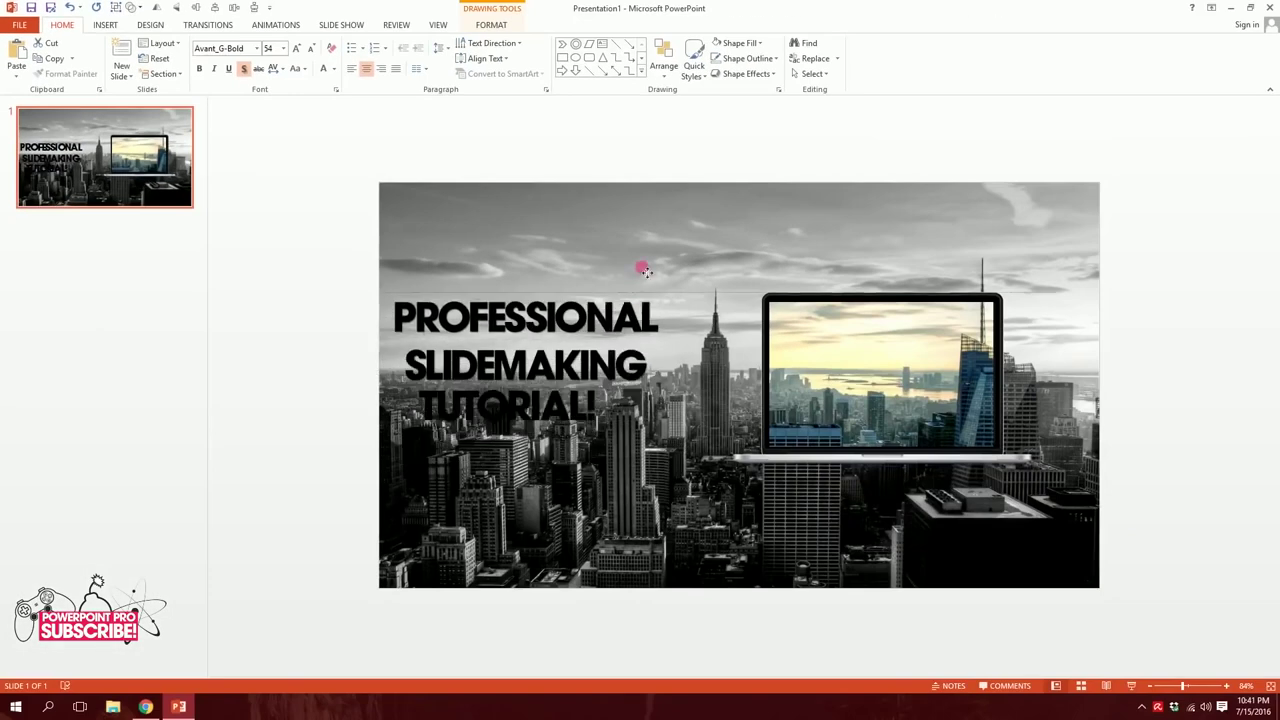
drag(645, 270, 668, 208)
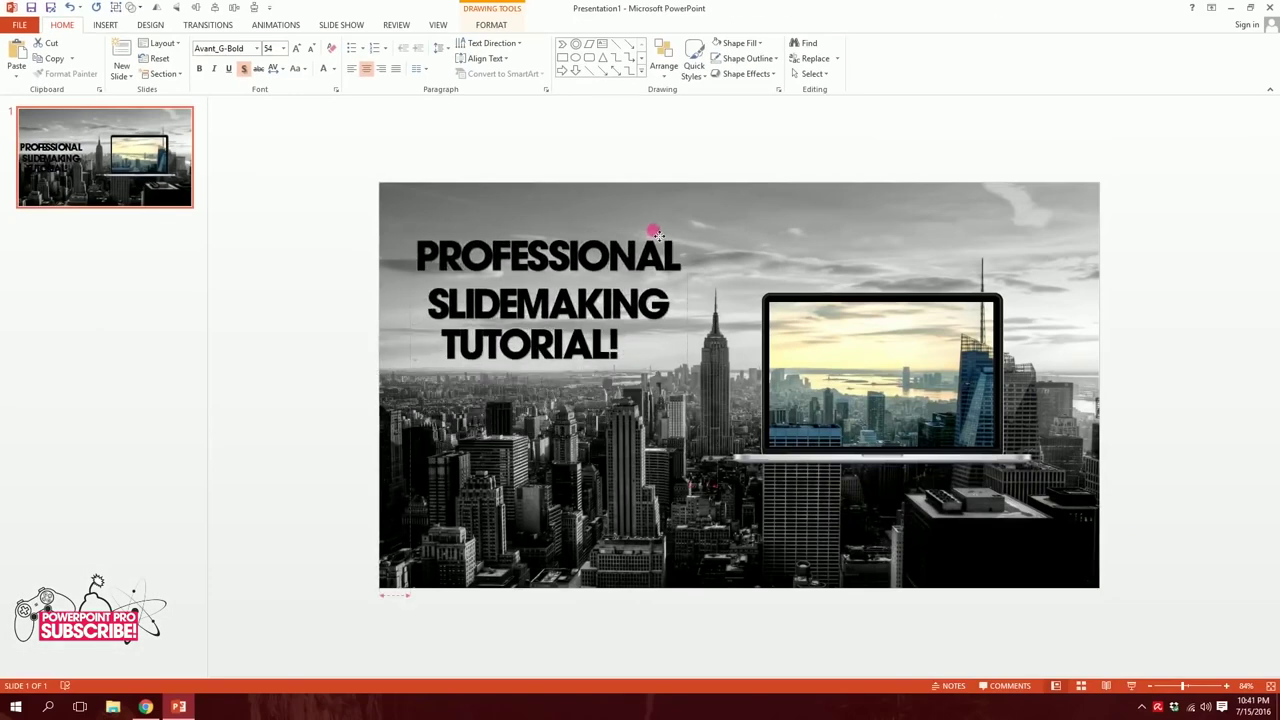
click(338, 171)
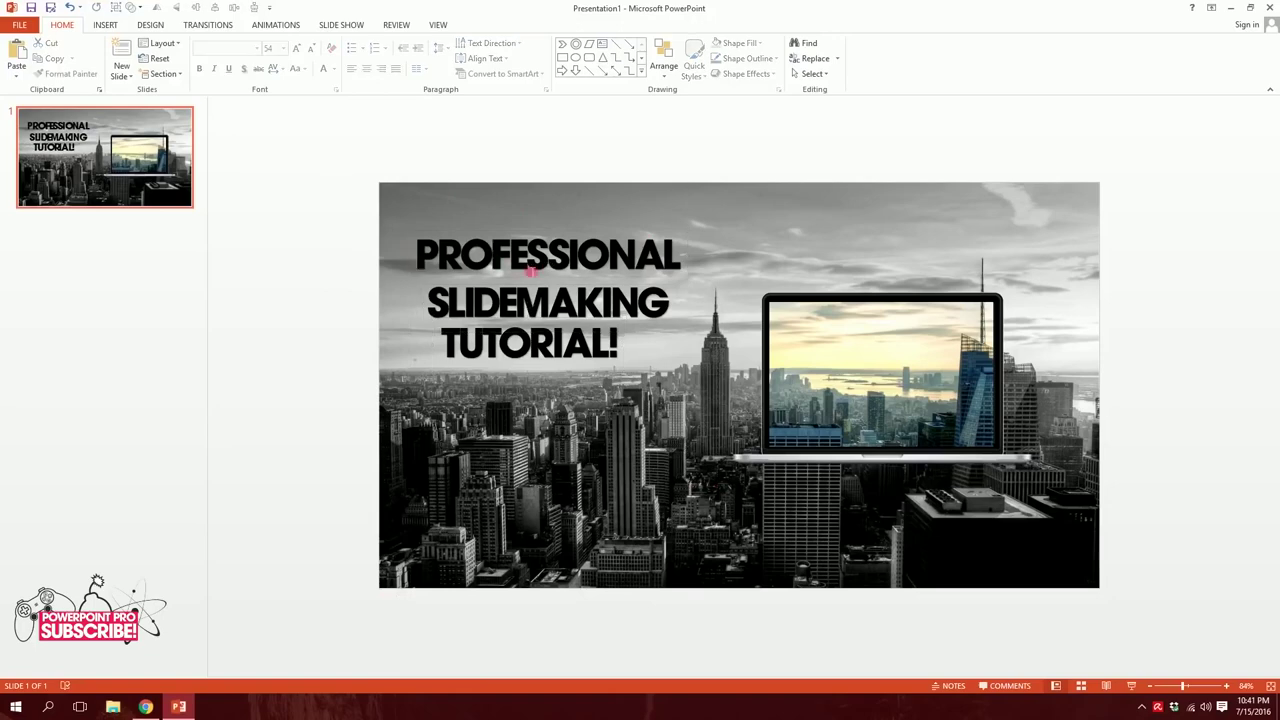
mouse_move(275, 179)
mouse_down()
mouse_move(743, 386)
mouse_move(749, 424)
mouse_up()
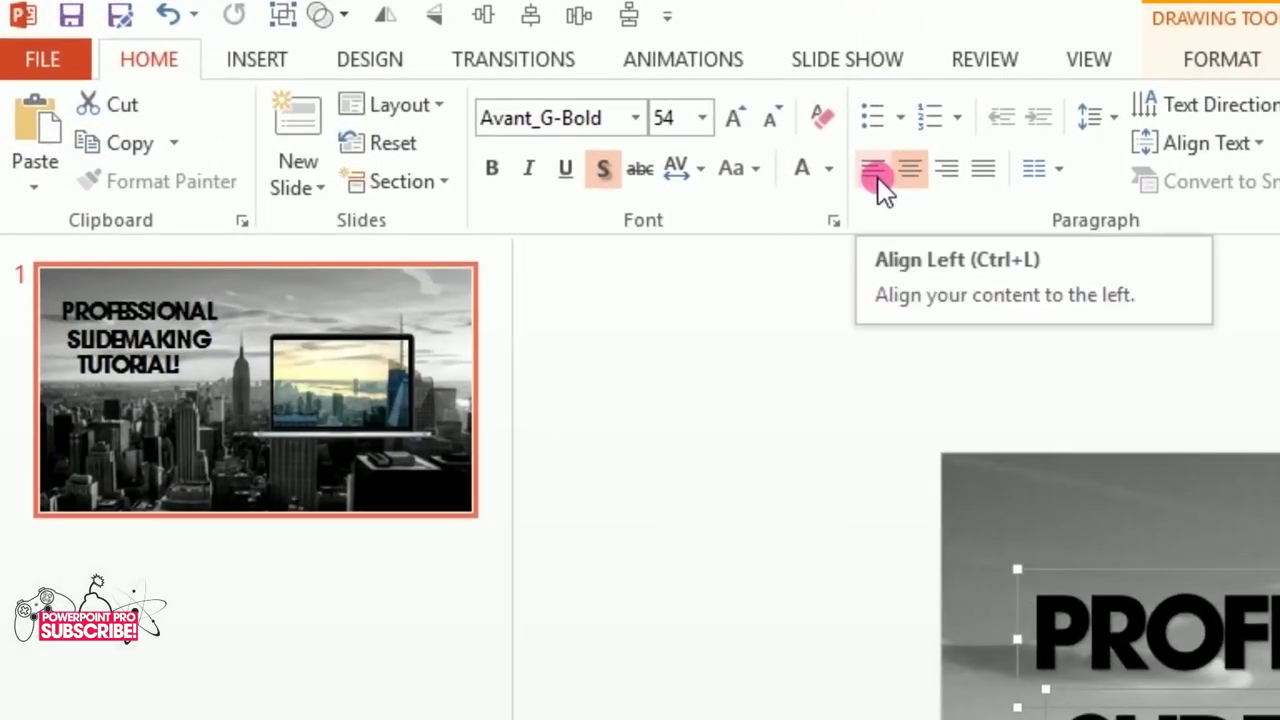
- Left-align both the title text and the three boxes, then lower the group beside the laptop
click(877, 172)
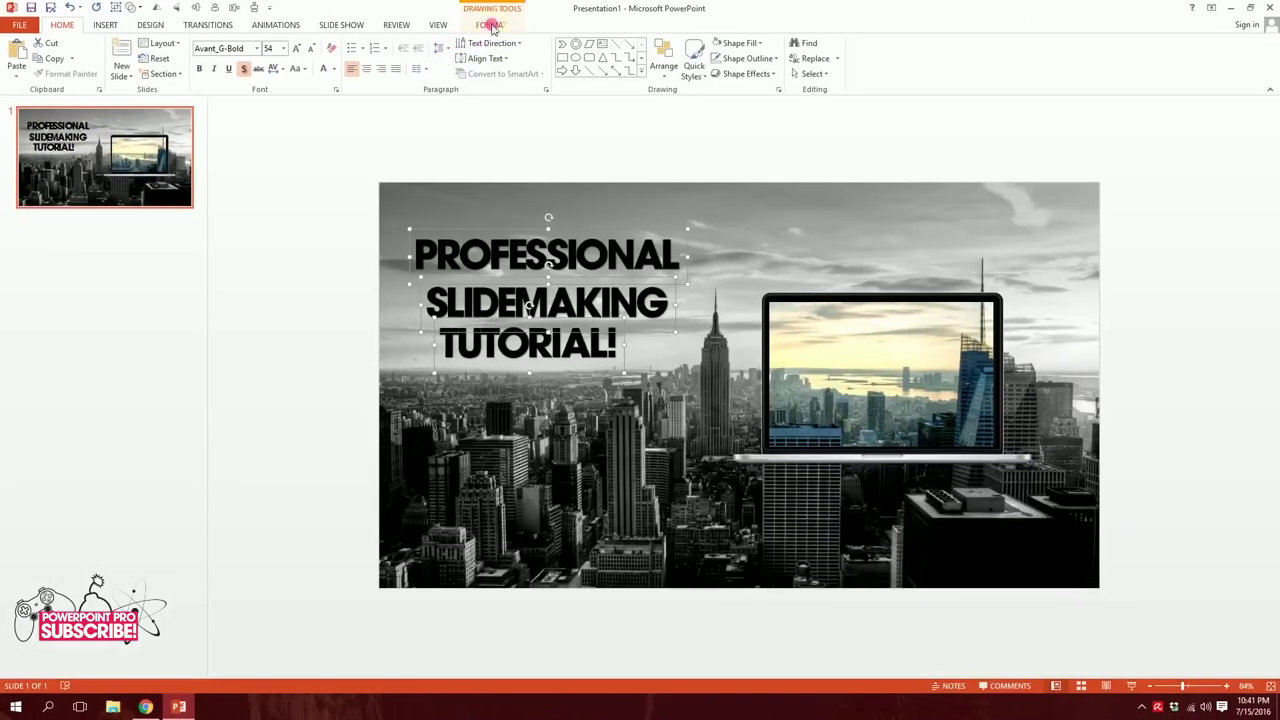
click(1222, 59)
click(857, 60)
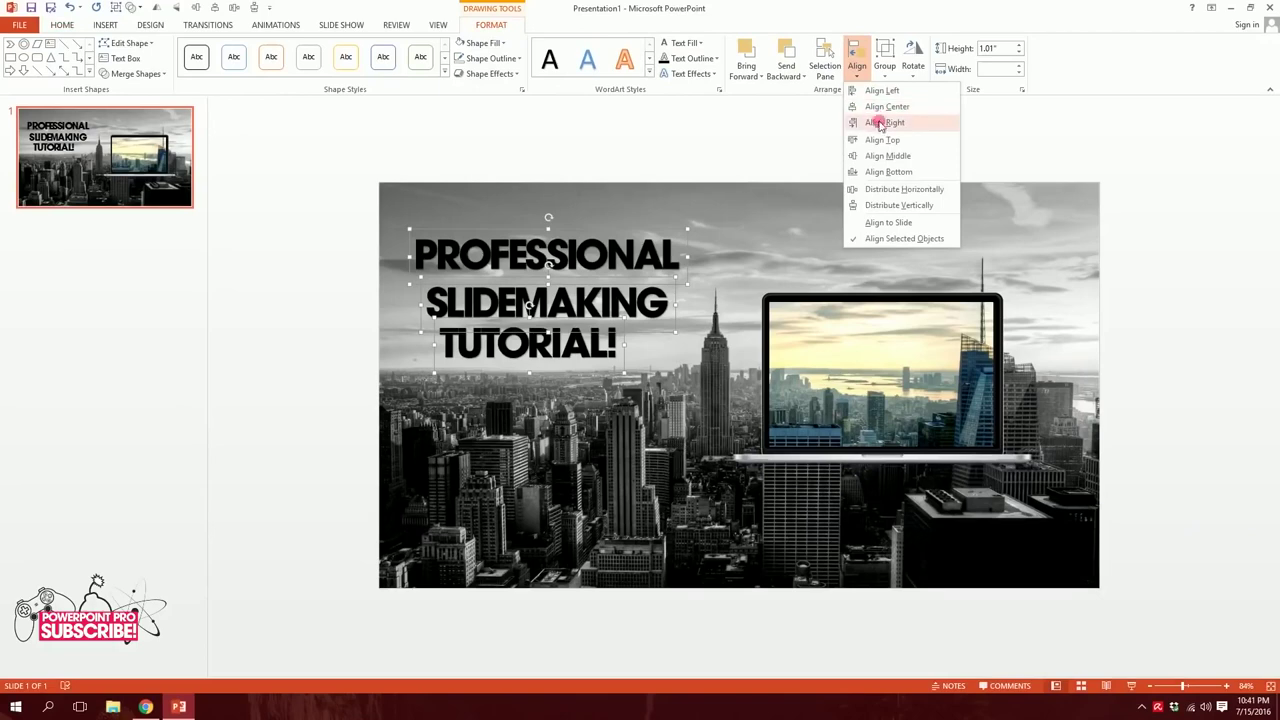
click(884, 91)
drag(625, 245, 625, 313)
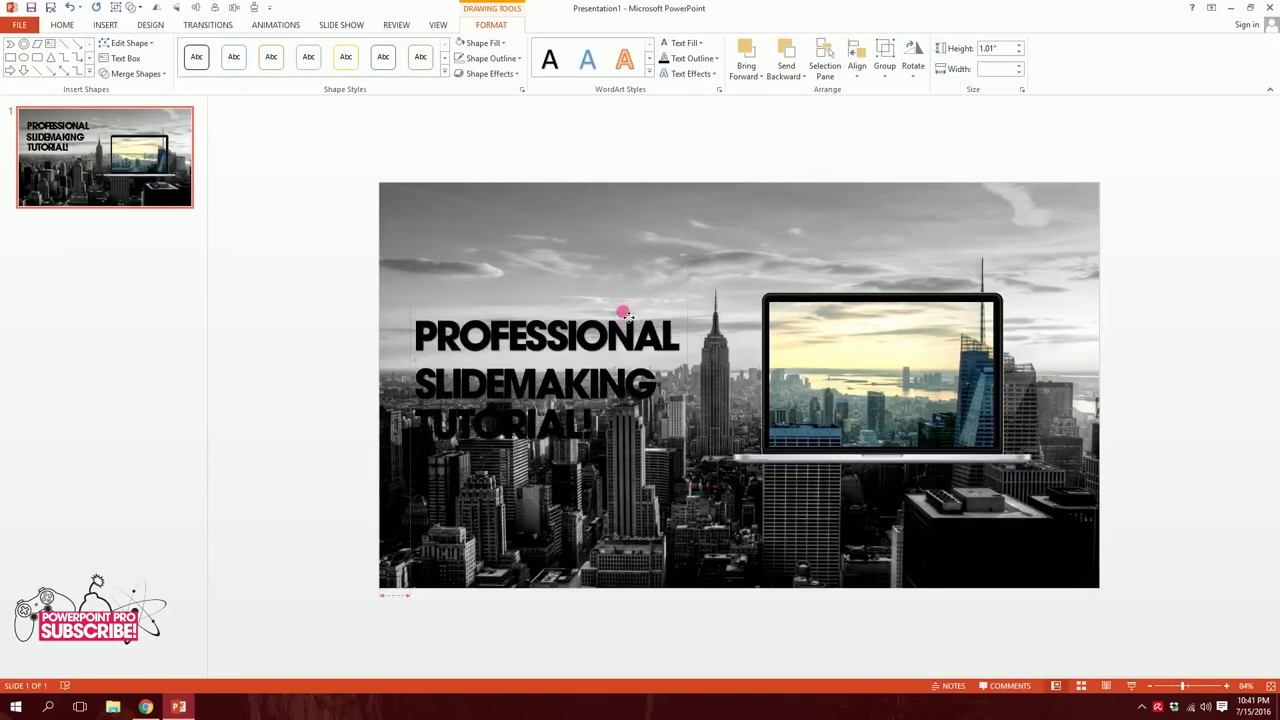
- Enlarge the title text to 60 pt and move it up and further left
click(62, 25)
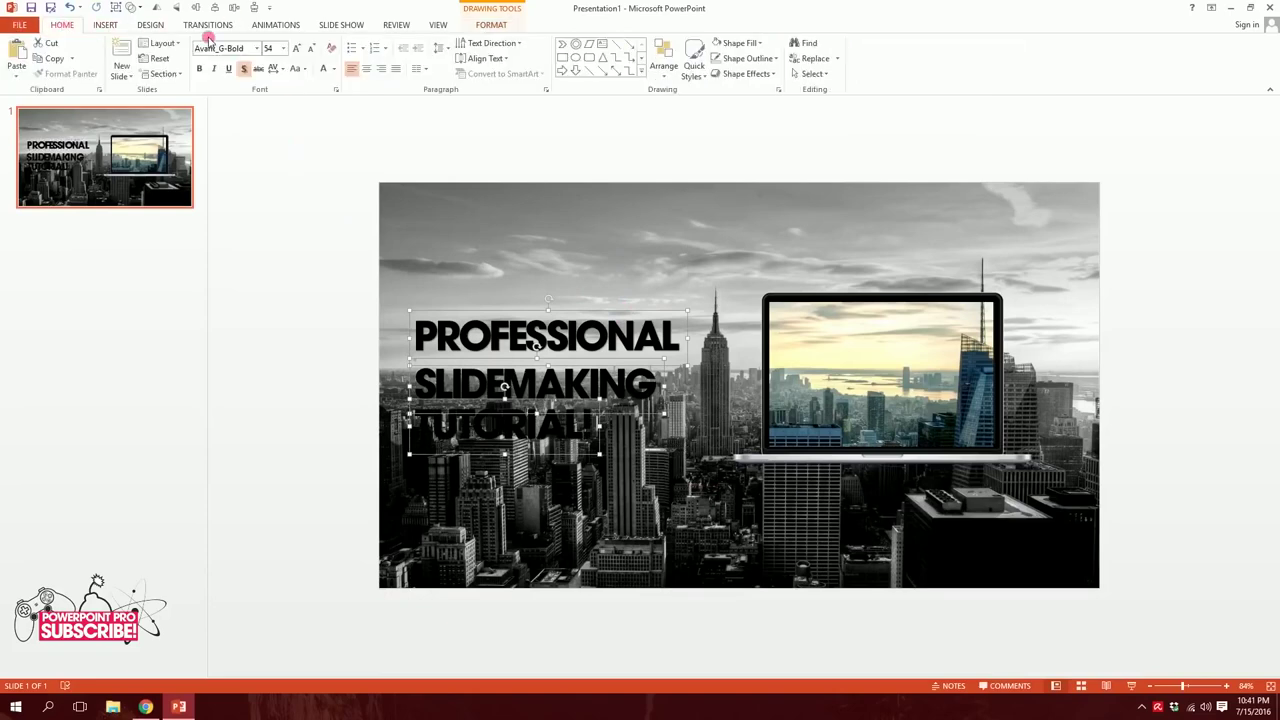
click(301, 49)
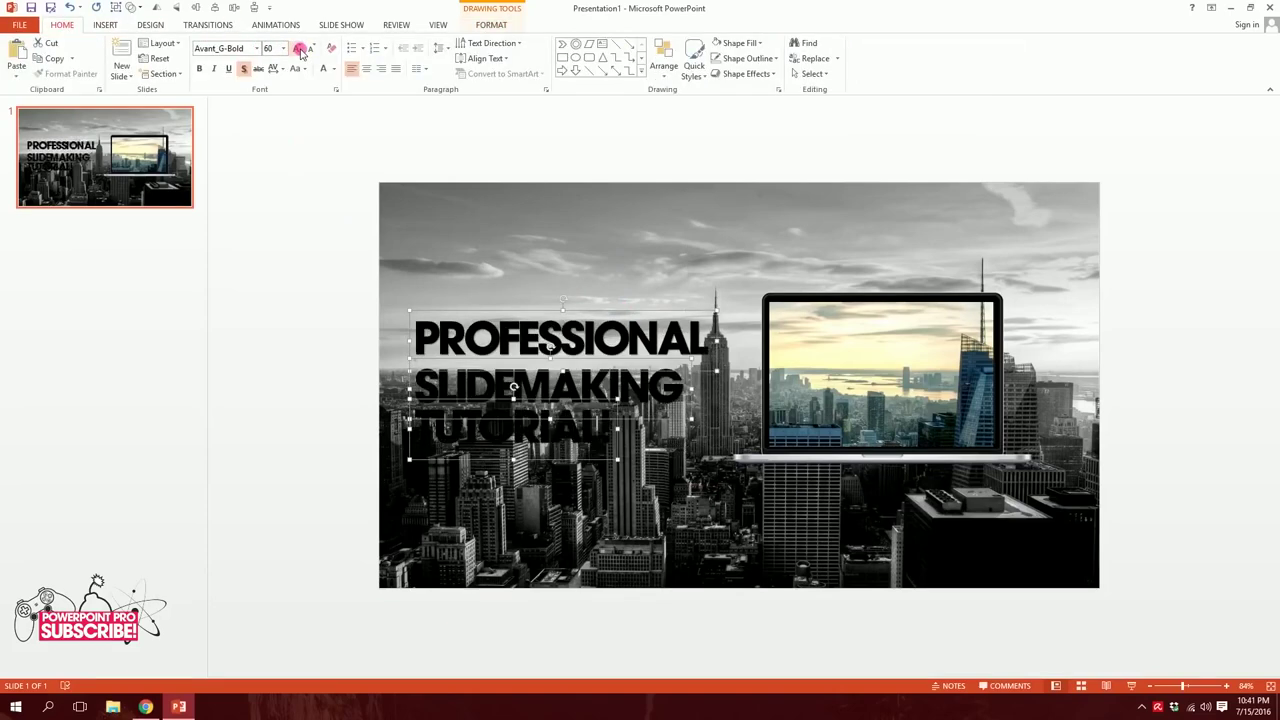
drag(670, 317, 659, 312)
- Select all three title boxes and distribute them vertically
click(575, 358)
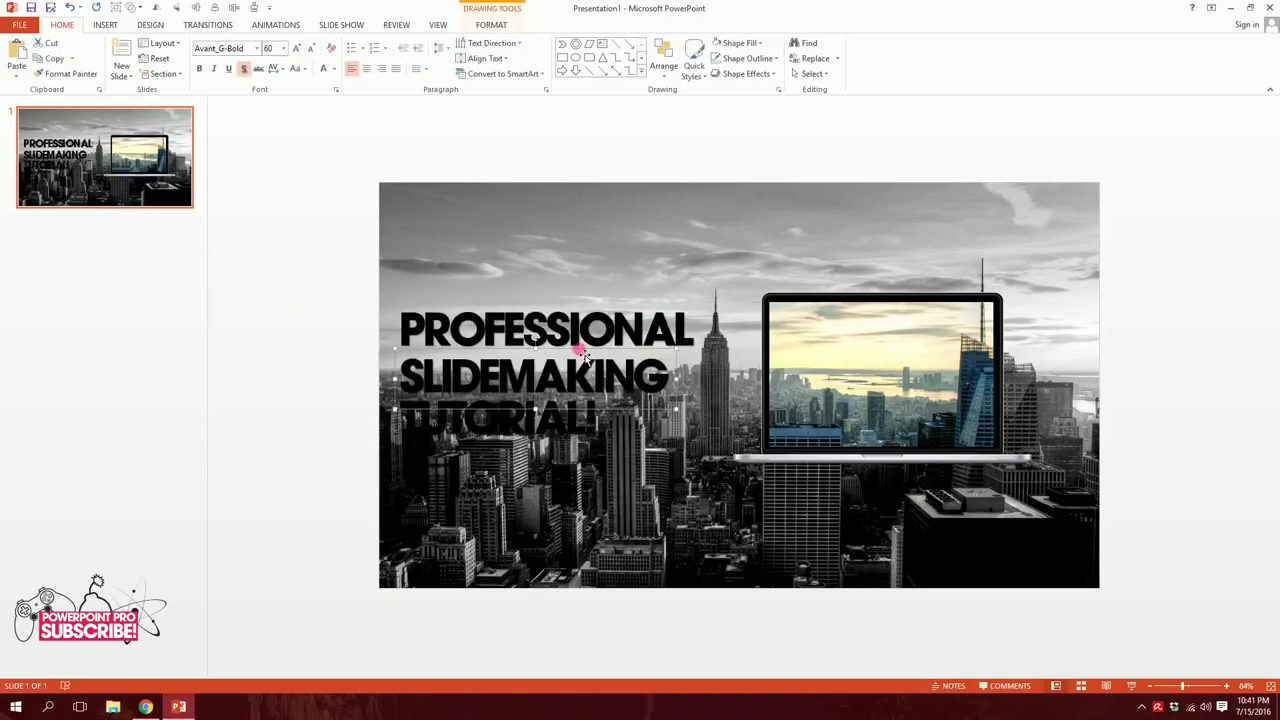
click(303, 325)
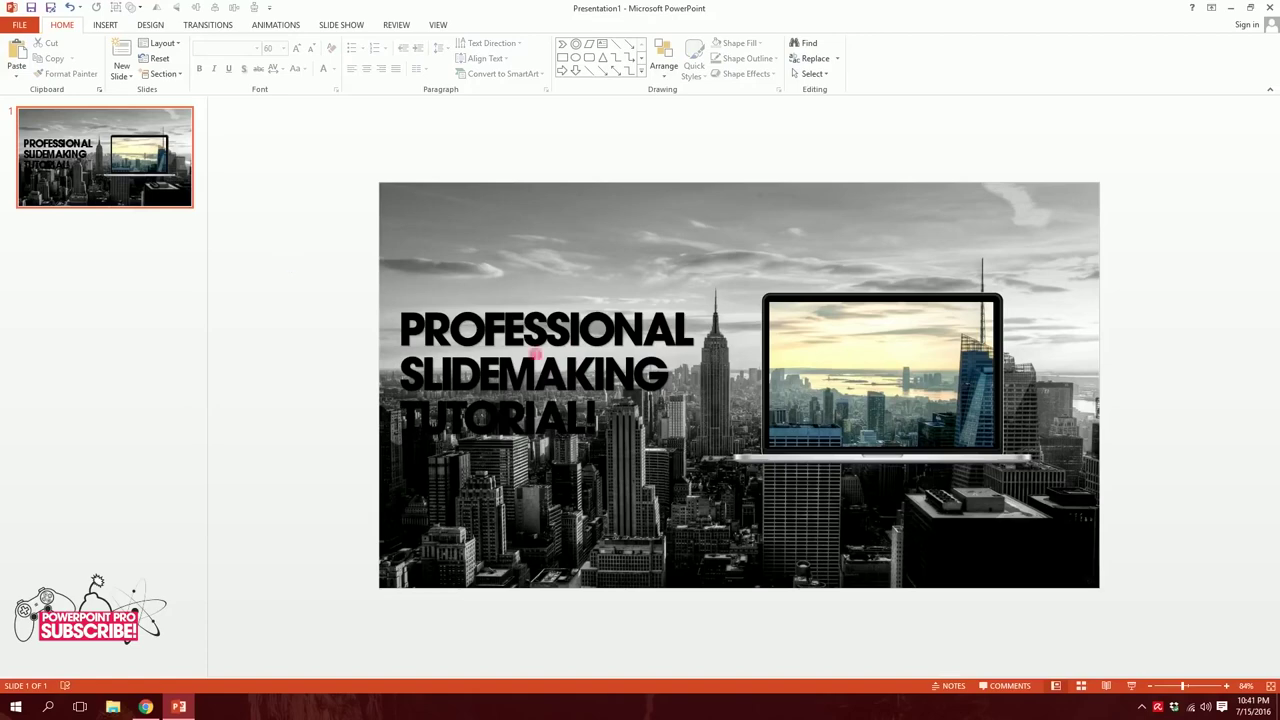
drag(287, 266, 738, 464)
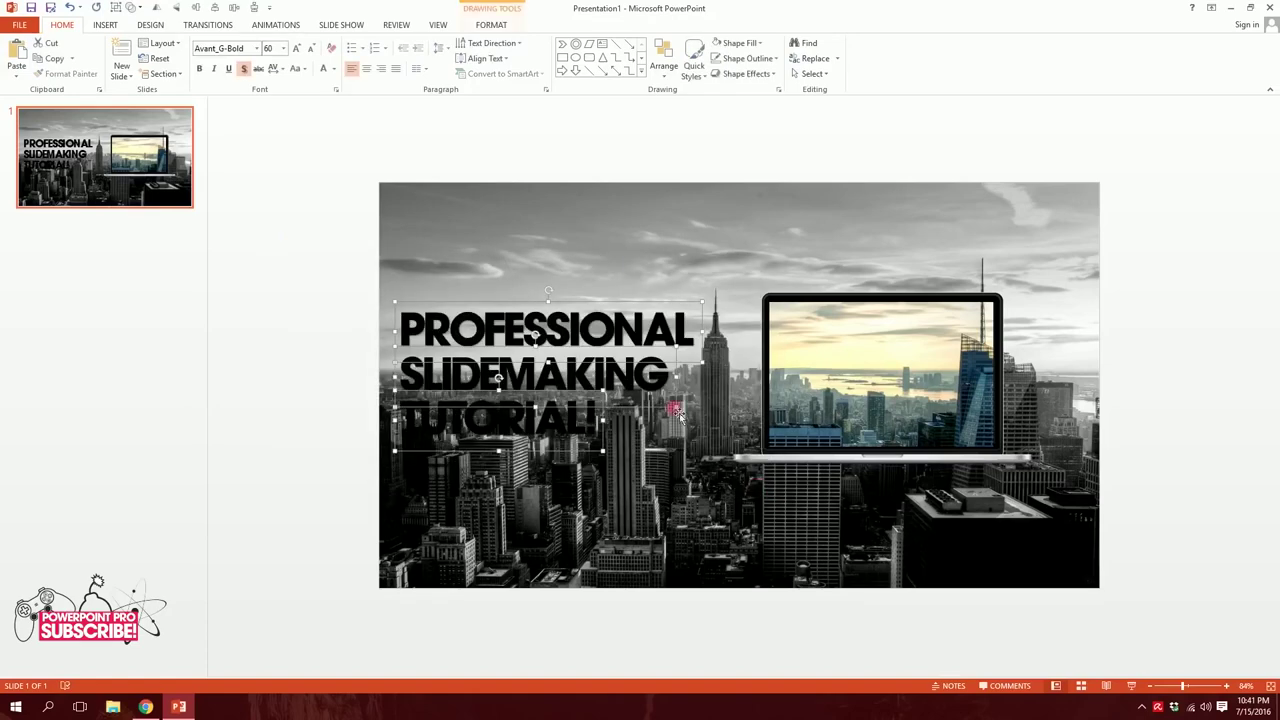
click(491, 24)
click(857, 58)
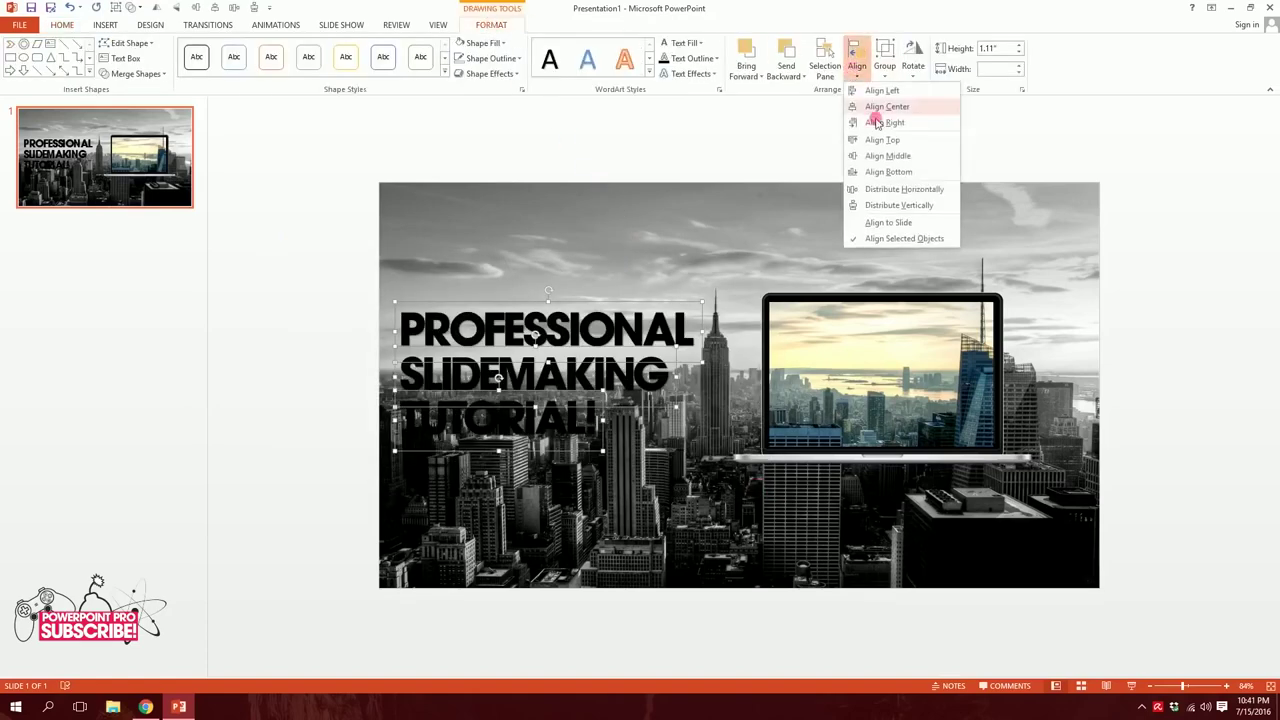
click(898, 205)
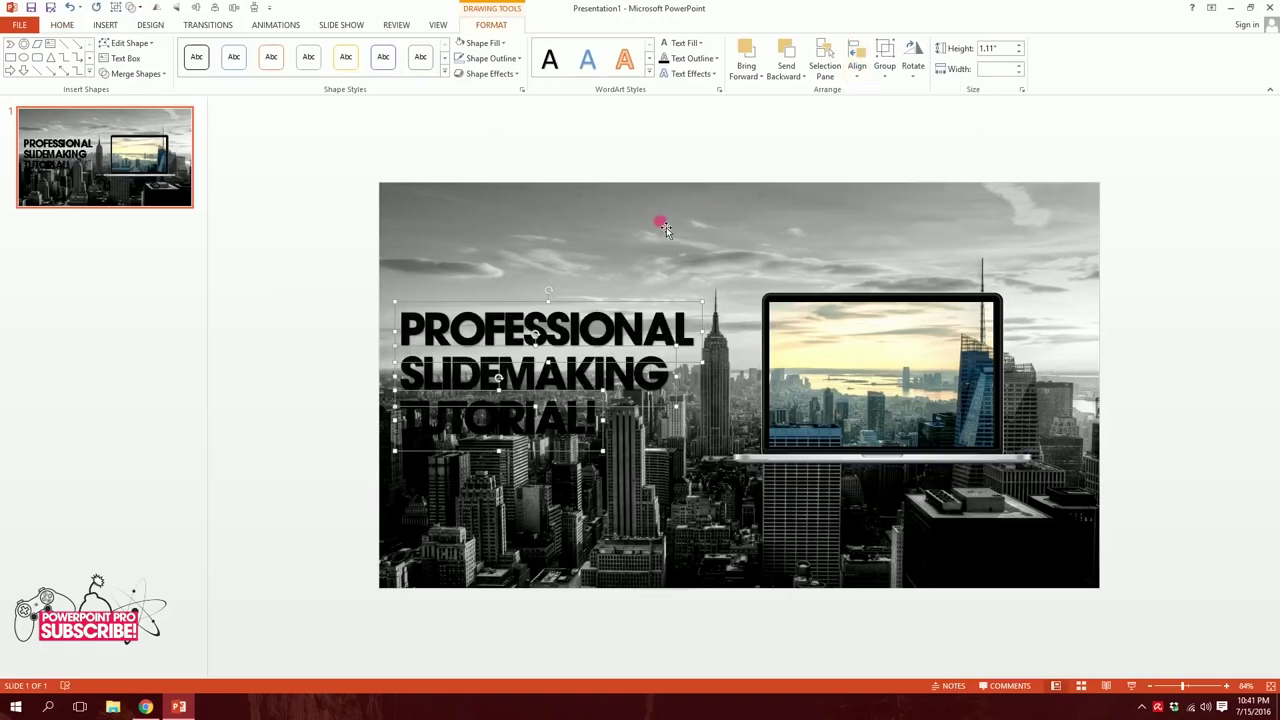